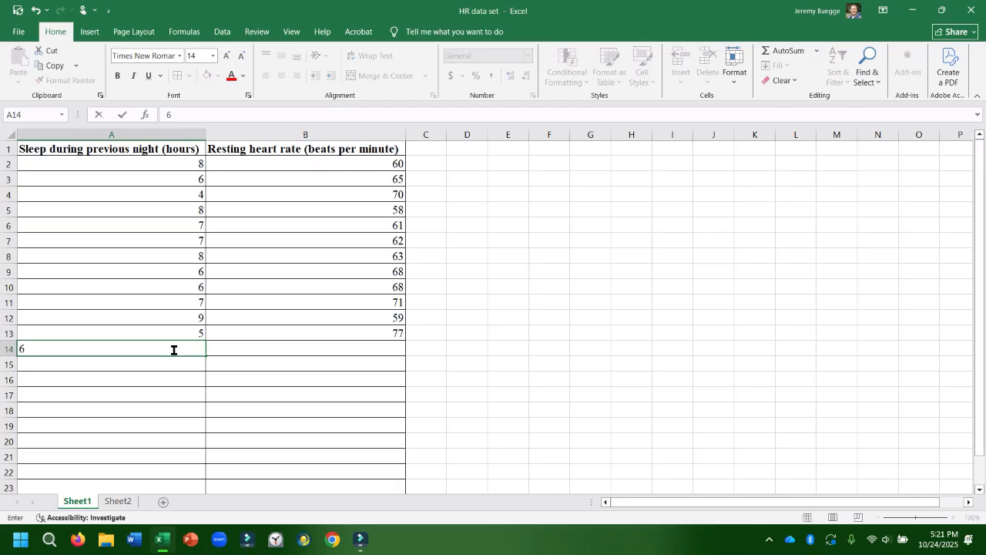
# Enter the remaining data: 6 hours and 68 beats per minute in row 14, then 8 hours and 63 beats per minute in row 15.
pyautogui.press('Tab')
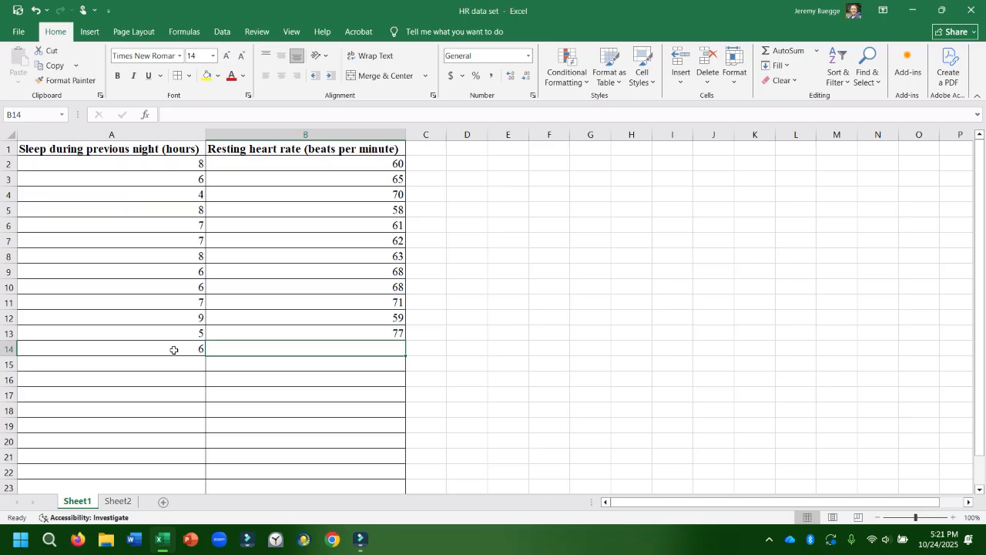
pyautogui.write('68')
pyautogui.press('Return')
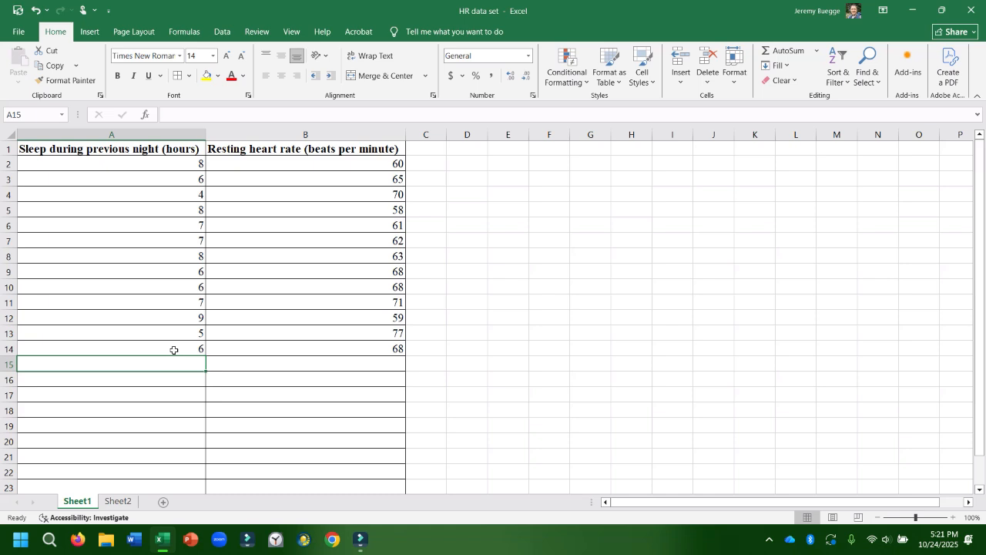
pyautogui.write('8')
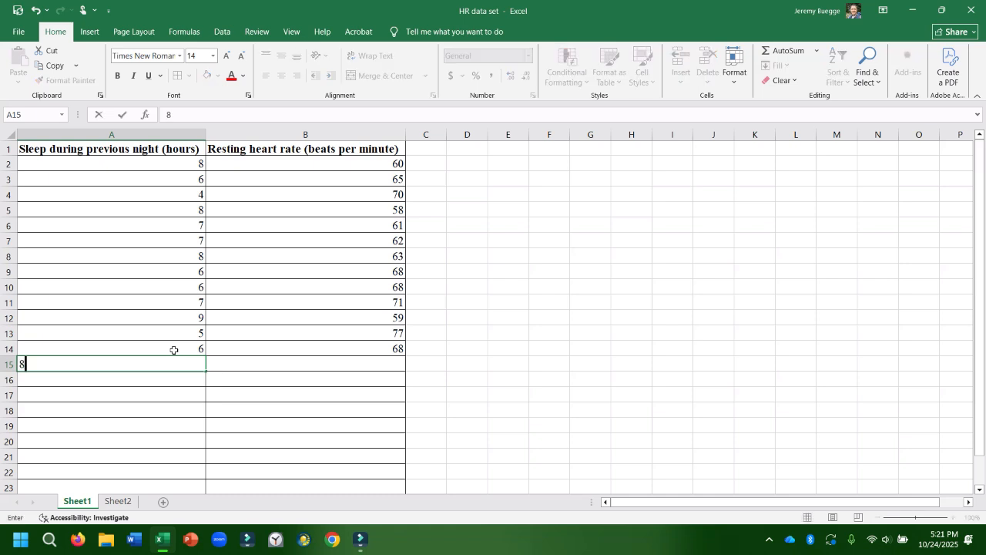
pyautogui.press('Tab')
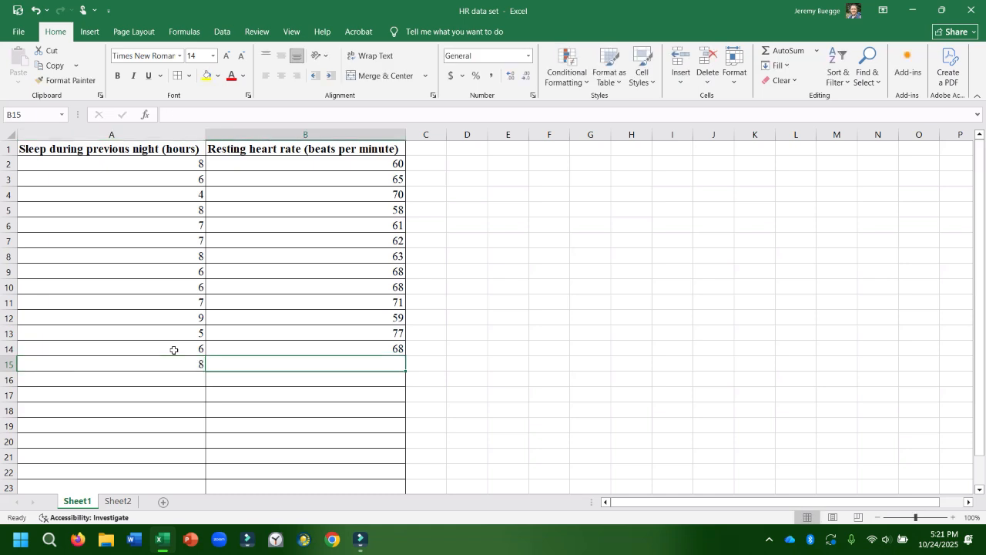
pyautogui.write('63')
pyautogui.press('Return')
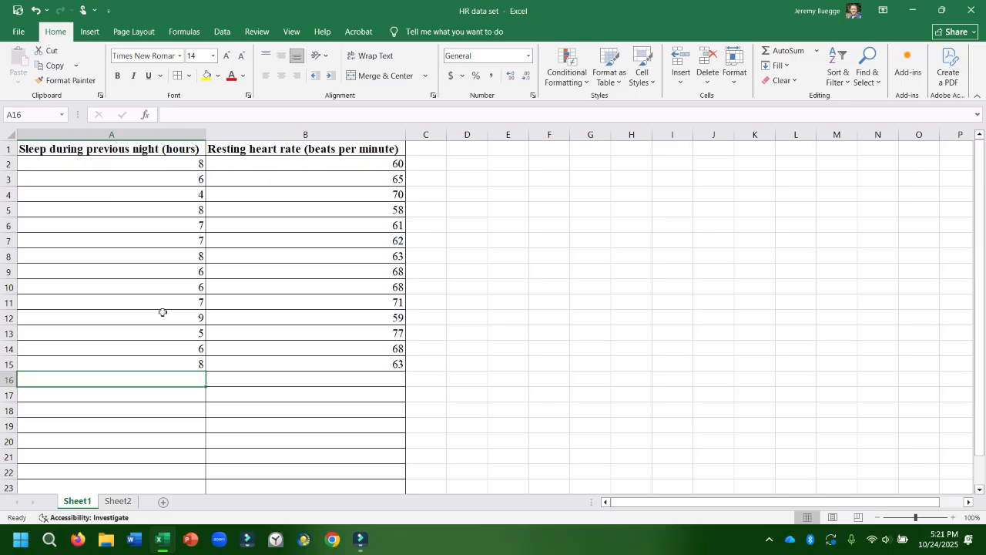
# Insert a markers-only scatter chart from A1:B15 and move it clear of the data columns.
pyautogui.click(127, 150)
pyautogui.moveTo(128, 150); pyautogui.dragTo(306, 360)
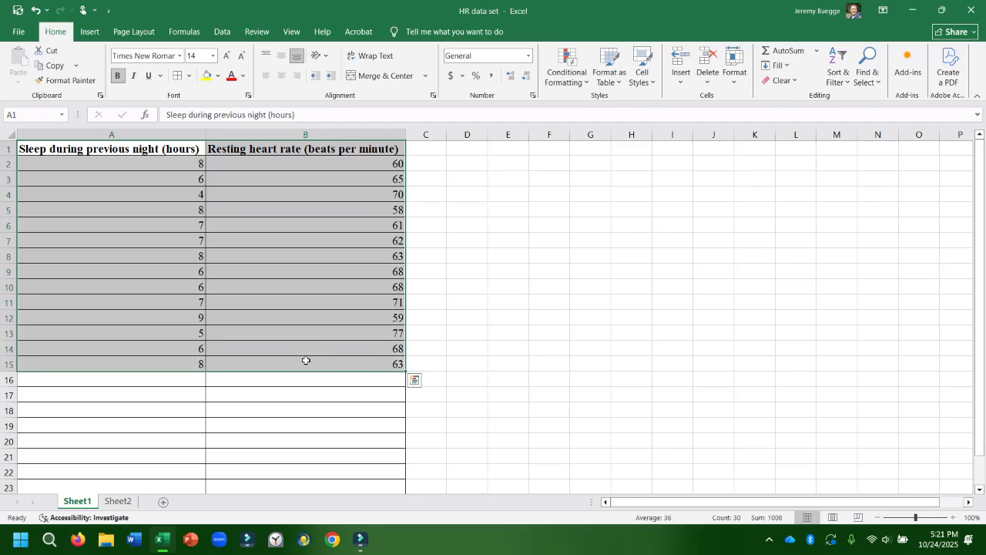
pyautogui.click(91, 33)
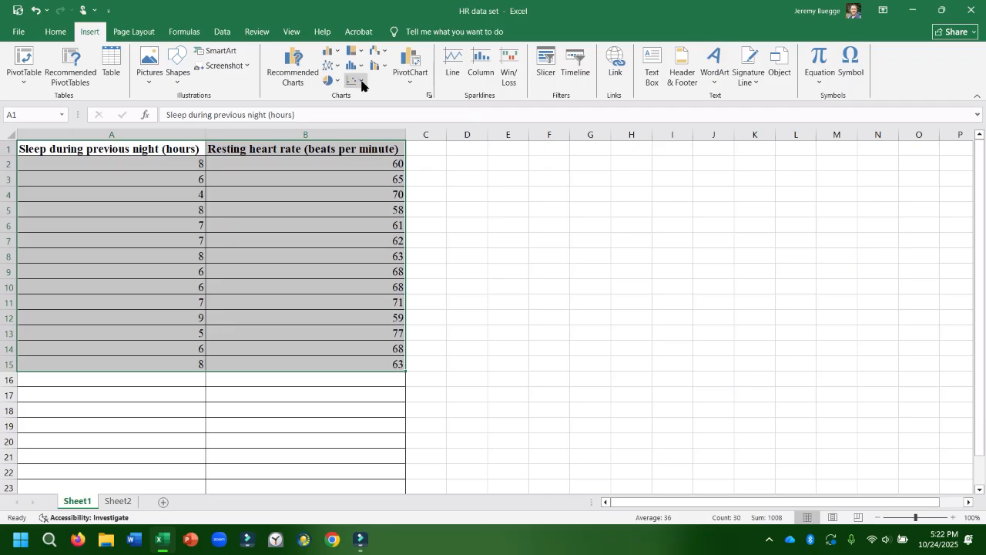
pyautogui.click(360, 82)
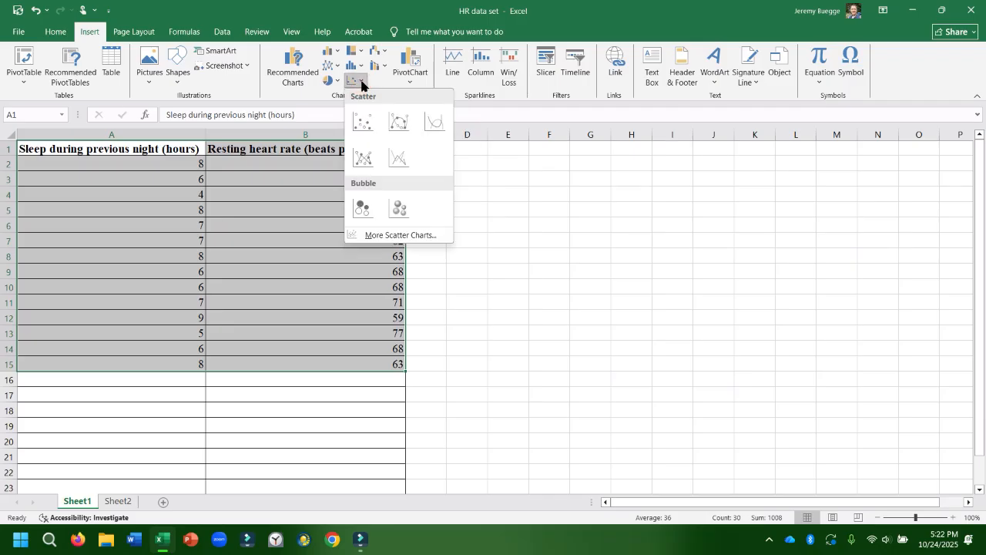
pyautogui.click(365, 124)
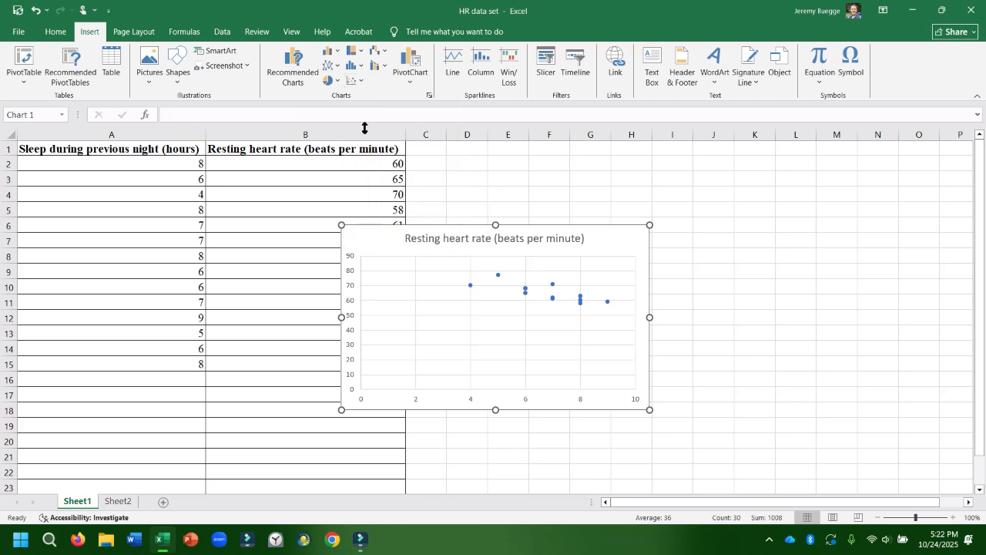
pyautogui.moveTo(439, 231); pyautogui.dragTo(581, 207)
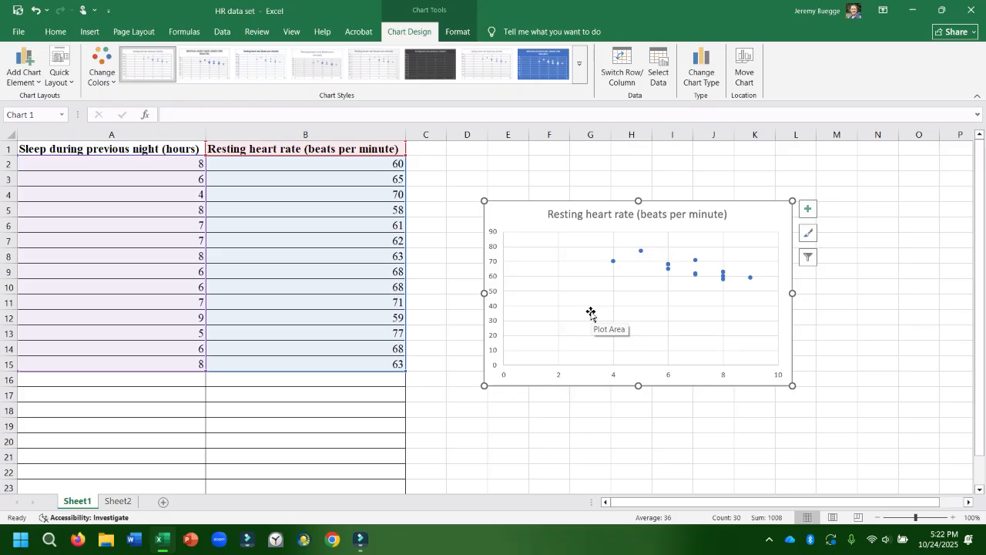
# Replace the chart title with "The effect of sleep on resting heart rate in a 50-year old male over 2 weeks".
pyautogui.click(560, 215)
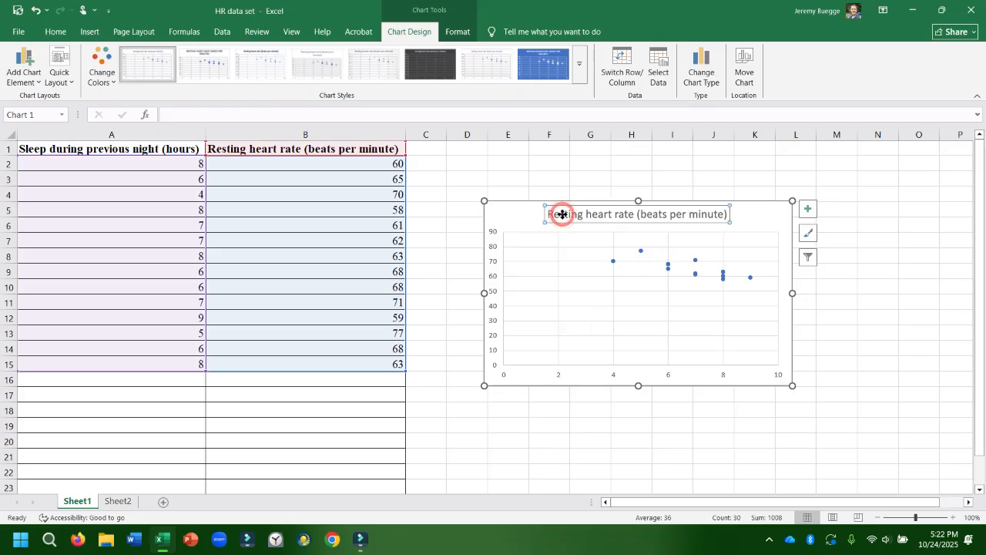
pyautogui.moveTo(548, 215); pyautogui.dragTo(715, 224)
pyautogui.press('Delete')
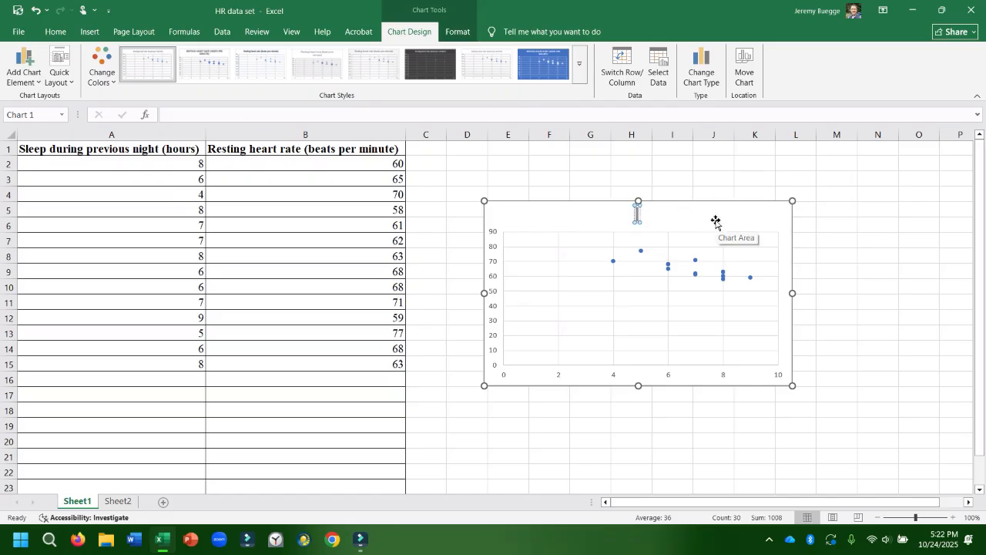
pyautogui.write('The effect of sleep on resting heart rate in a 50-year old male over 2 weeks')
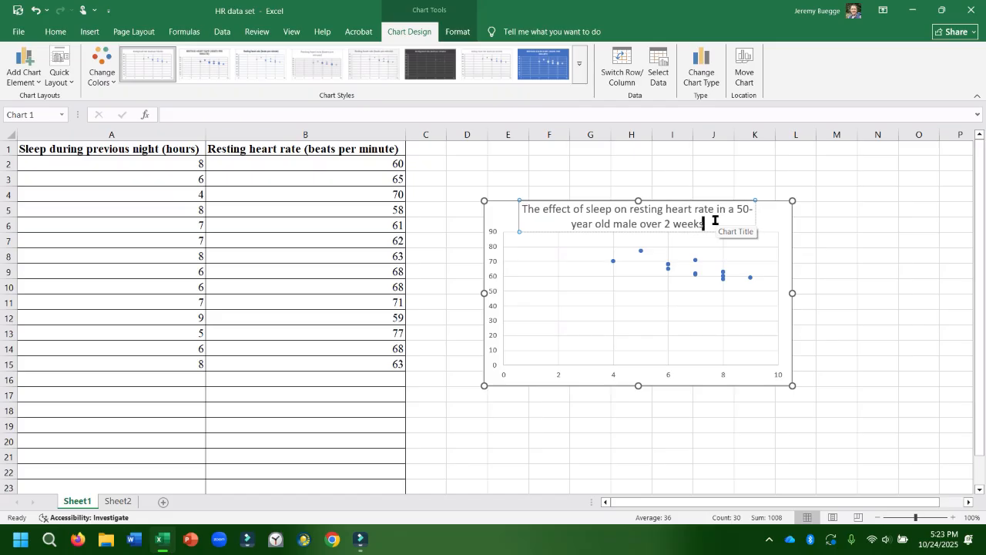
pyautogui.click(557, 309)
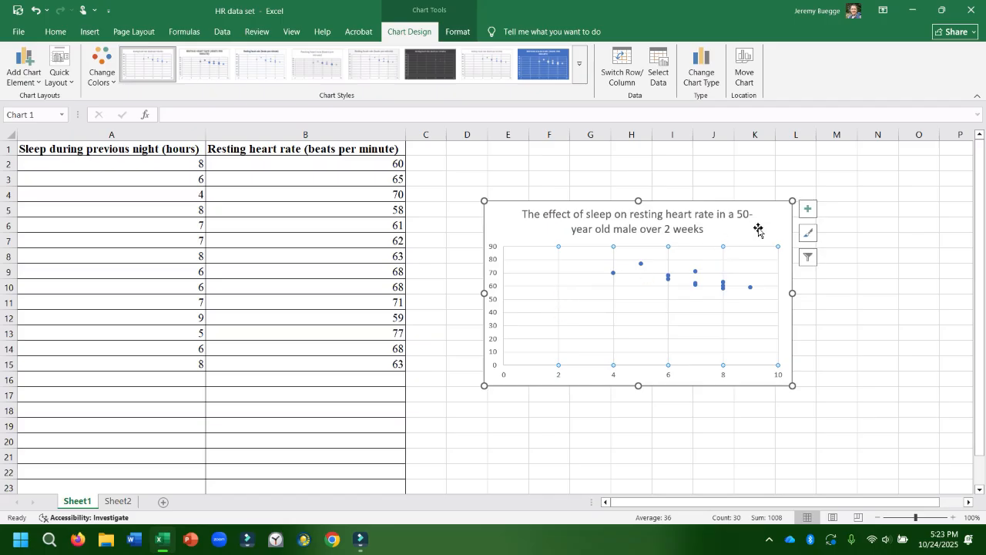
# Add axis titles to the chart and set the vertical axis title to "Resting heart rate (beats per minute)".
pyautogui.click(808, 211)
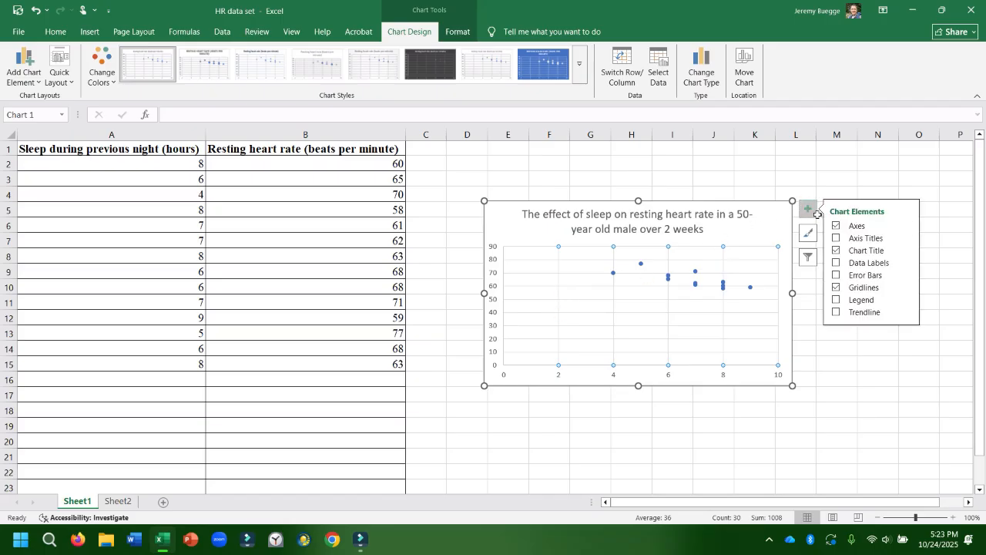
pyautogui.click(836, 239)
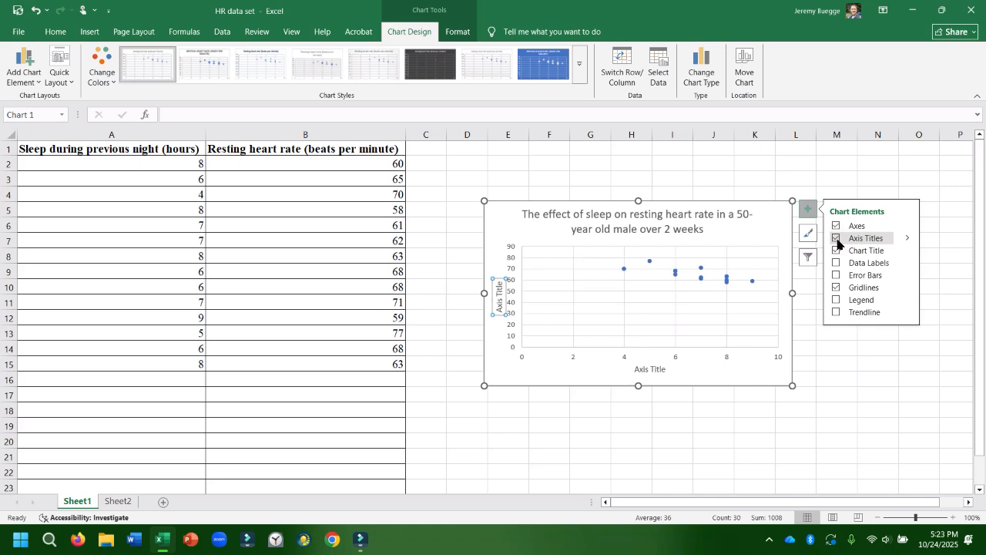
pyautogui.doubleClick(497, 301)
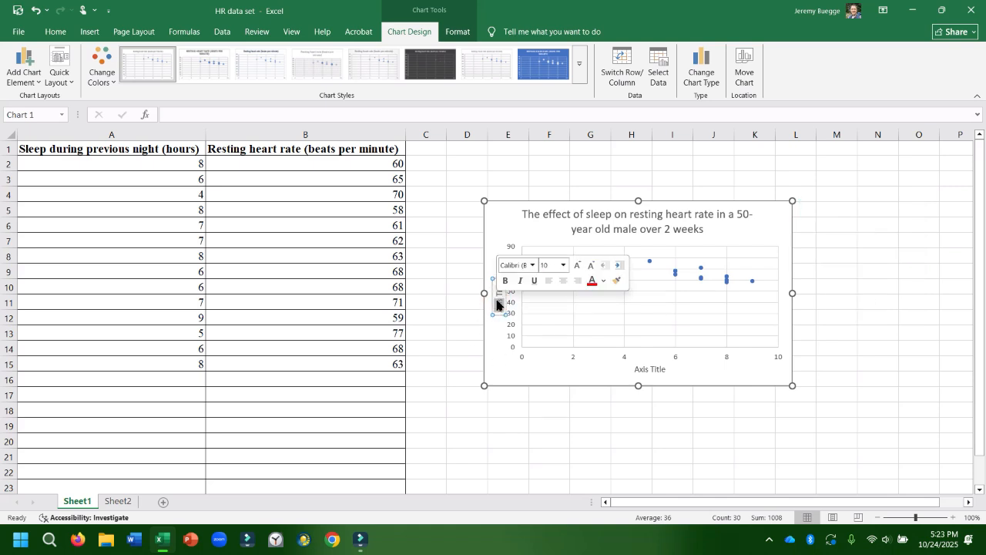
pyautogui.press('Delete')
pyautogui.press('Delete')
pyautogui.press('Delete')
pyautogui.press('Delete')
pyautogui.press('Delete')
pyautogui.press('Delete')
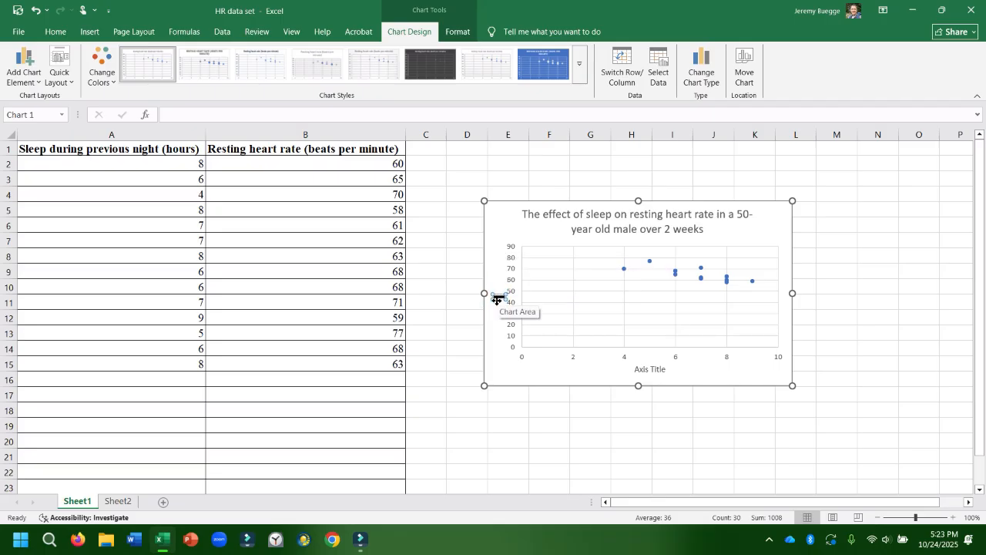
pyautogui.write('Resting heart')
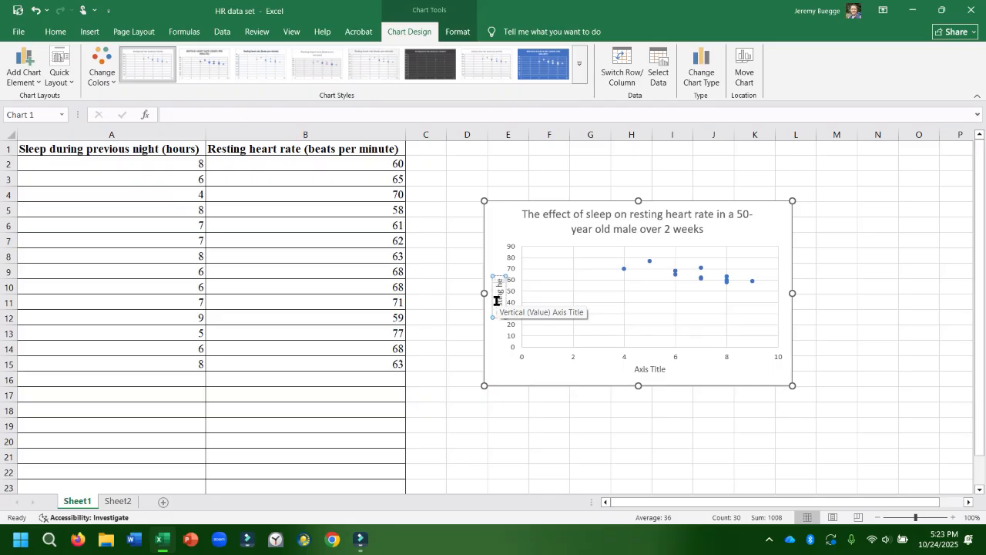
pyautogui.write(' rate (beats per minu')
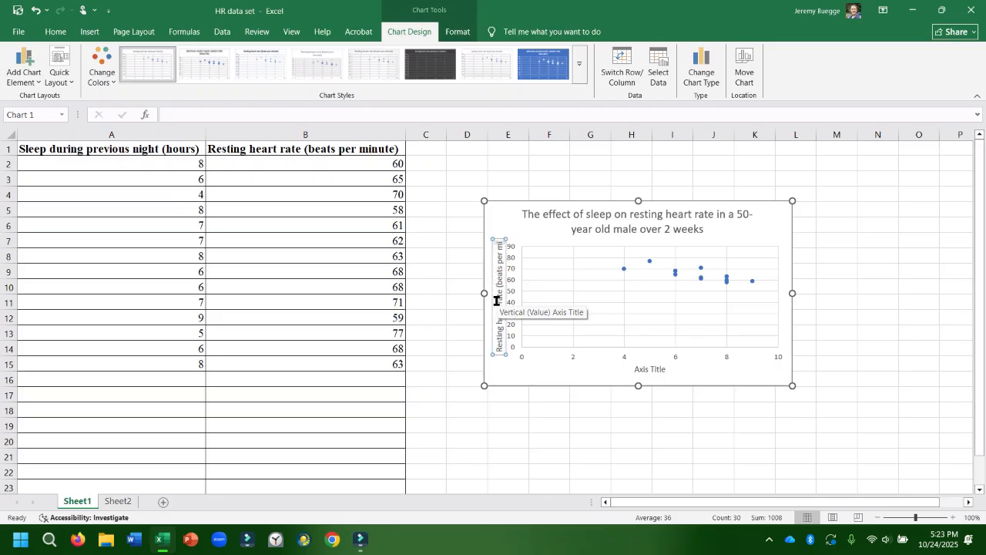
pyautogui.write('te)')
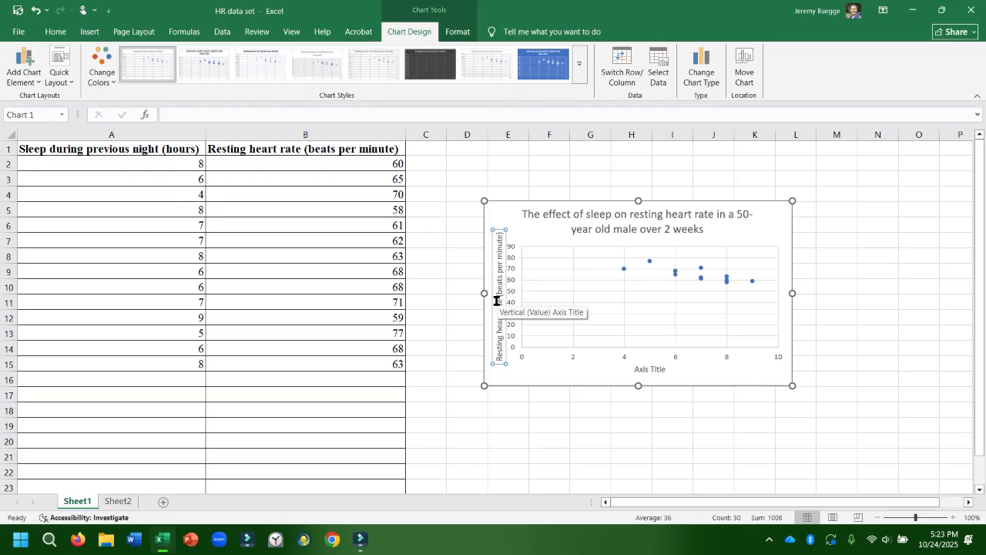
# Set the horizontal axis title to "Sleep during previous night (hours)" and close the formatting pane.
pyautogui.doubleClick(657, 370)
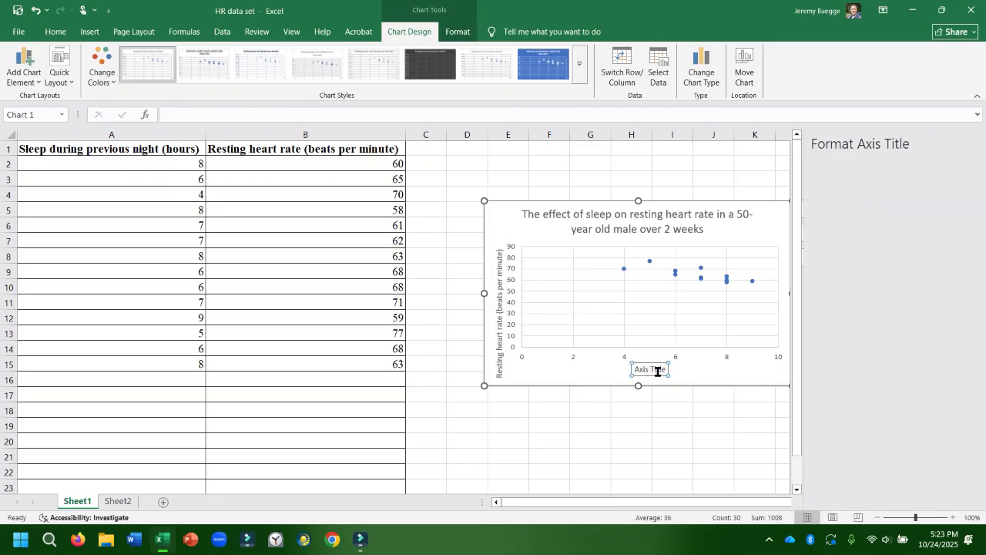
pyautogui.moveTo(657, 371); pyautogui.dragTo(630, 370)
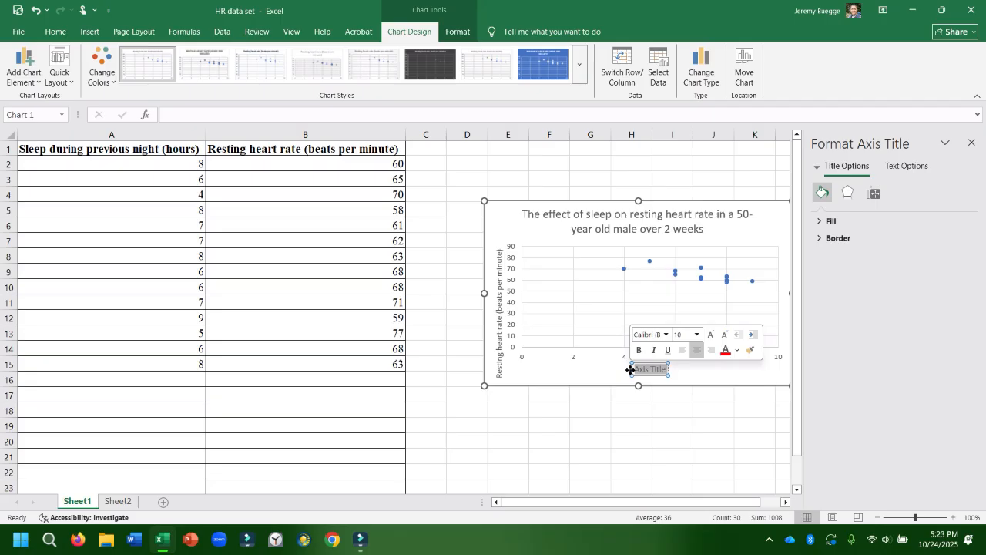
pyautogui.write('Hours')
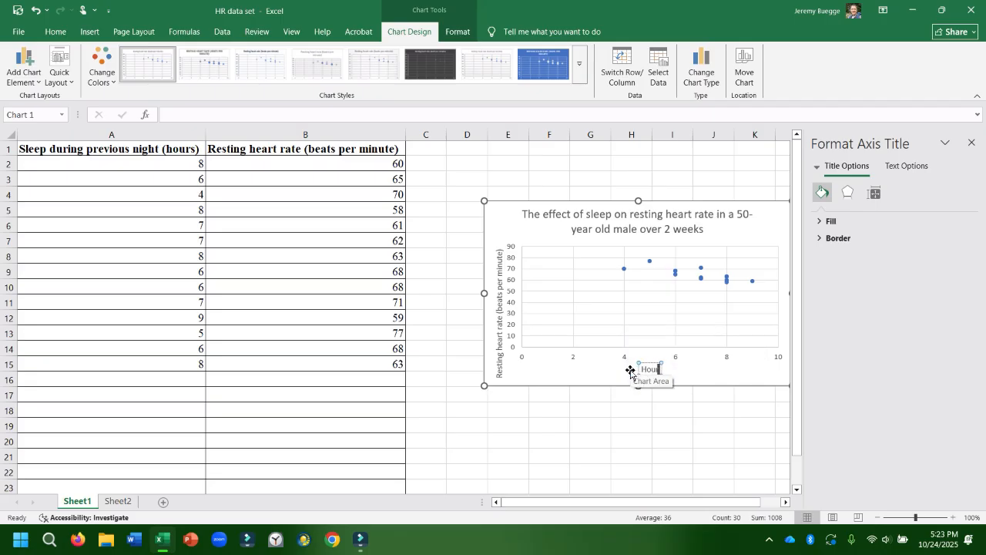
pyautogui.press('BackSpace')
pyautogui.press('BackSpace')
pyautogui.press('BackSpace')
pyautogui.press('BackSpace')
pyautogui.press('BackSpace')
pyautogui.write('Sleep during prev')
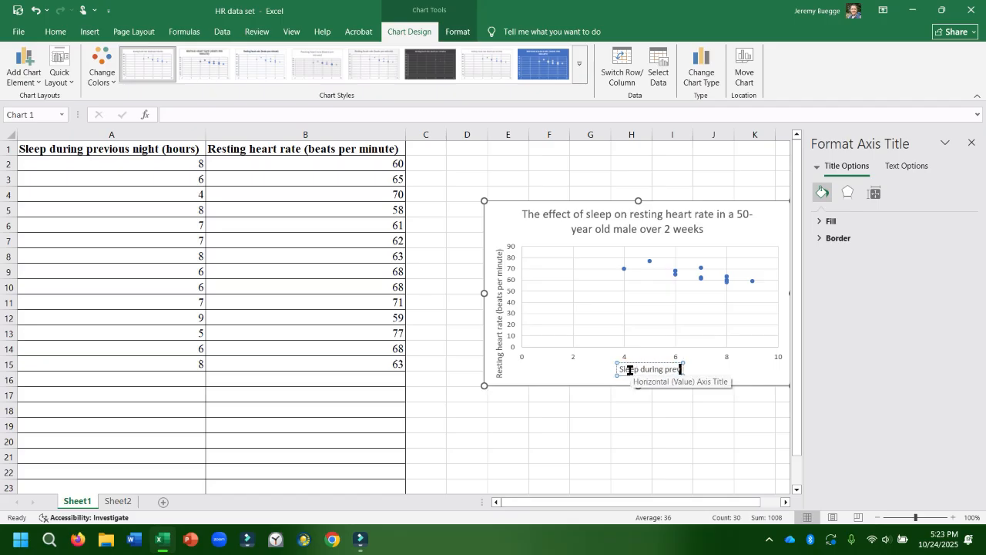
pyautogui.write('ious night )')
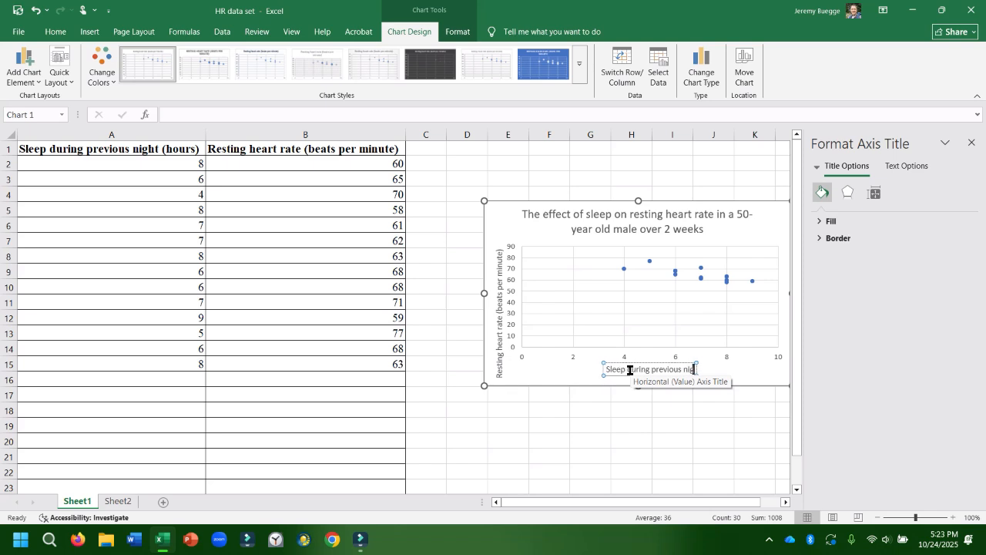
pyautogui.press('BackSpace')
pyautogui.press('BackSpace')
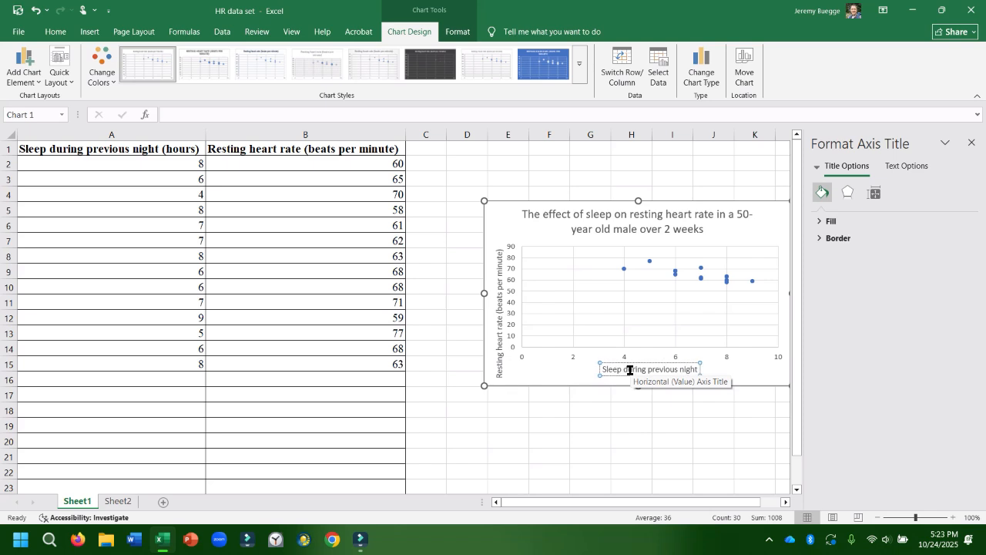
pyautogui.write('(hours)')
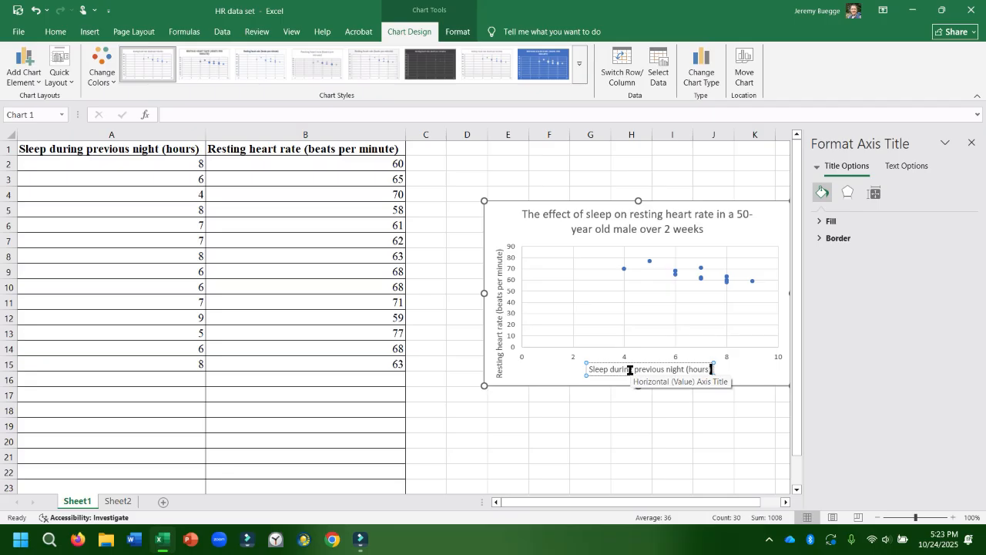
pyautogui.click(609, 426)
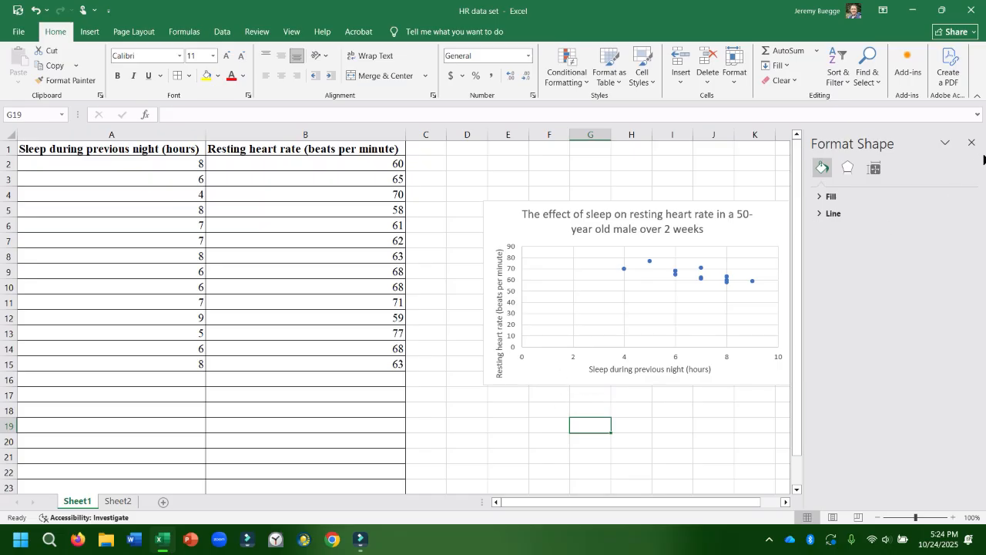
pyautogui.click(970, 141)
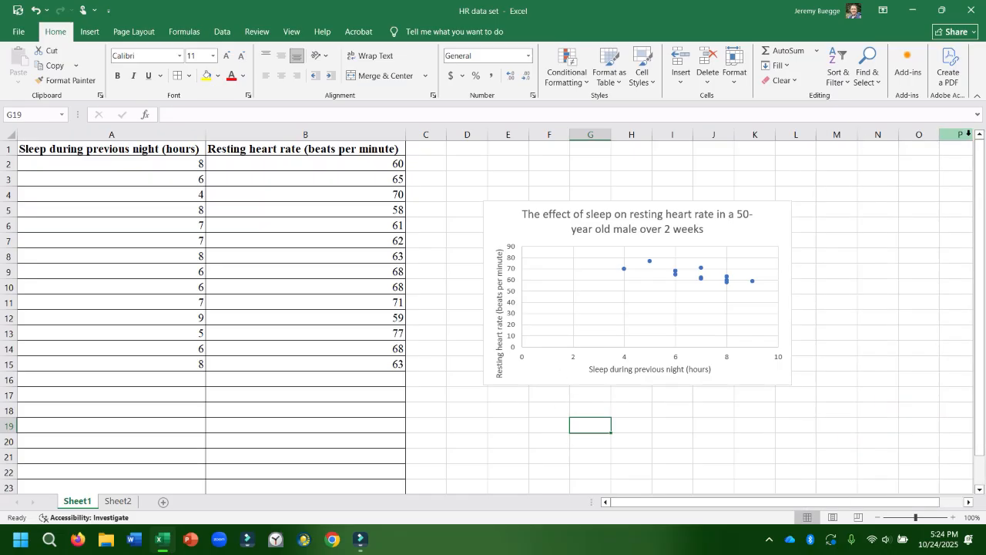
# Move the scatter chart beside the data near cell C2 and enlarge it to reach about column M, row 20.
pyautogui.click(545, 238)
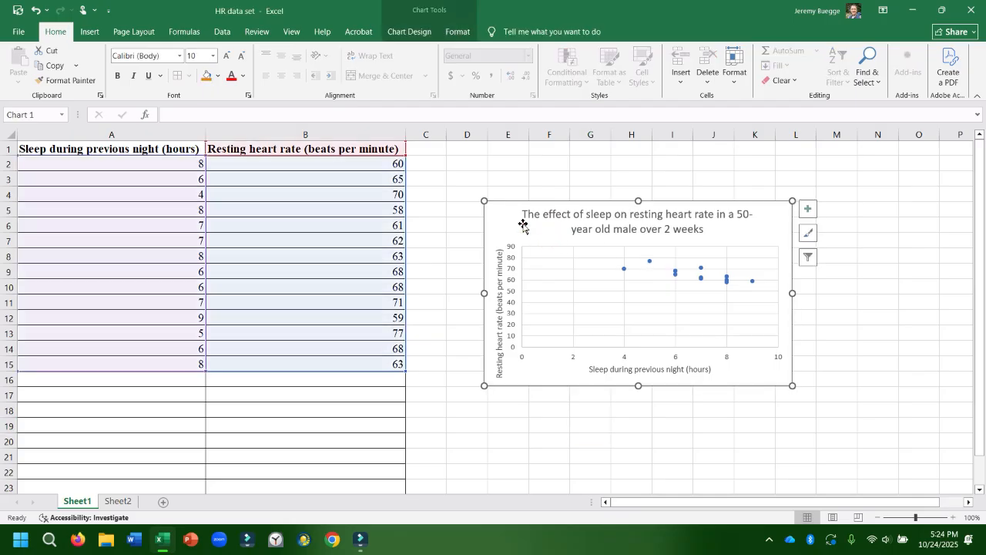
pyautogui.moveTo(509, 220); pyautogui.dragTo(454, 179)
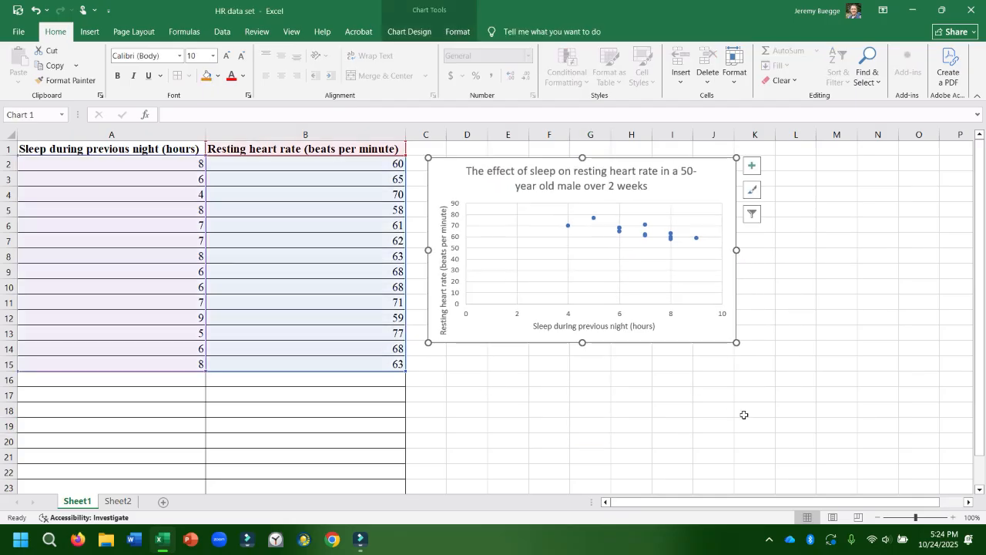
pyautogui.click(735, 341)
pyautogui.moveTo(736, 340); pyautogui.dragTo(861, 452)
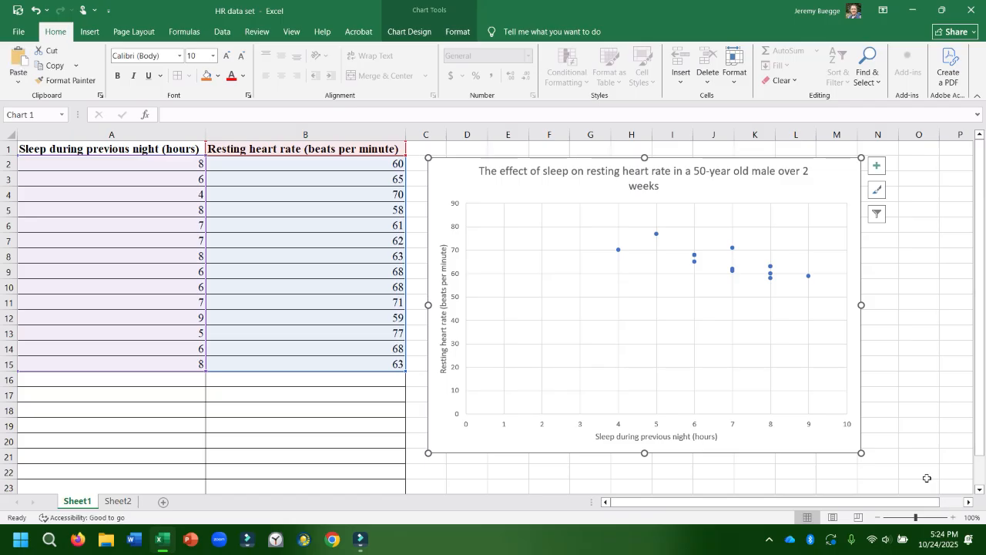
# Deselect the chart and capture a rectangular screen snip covering the whole scatter chart.
pyautogui.click(883, 358)
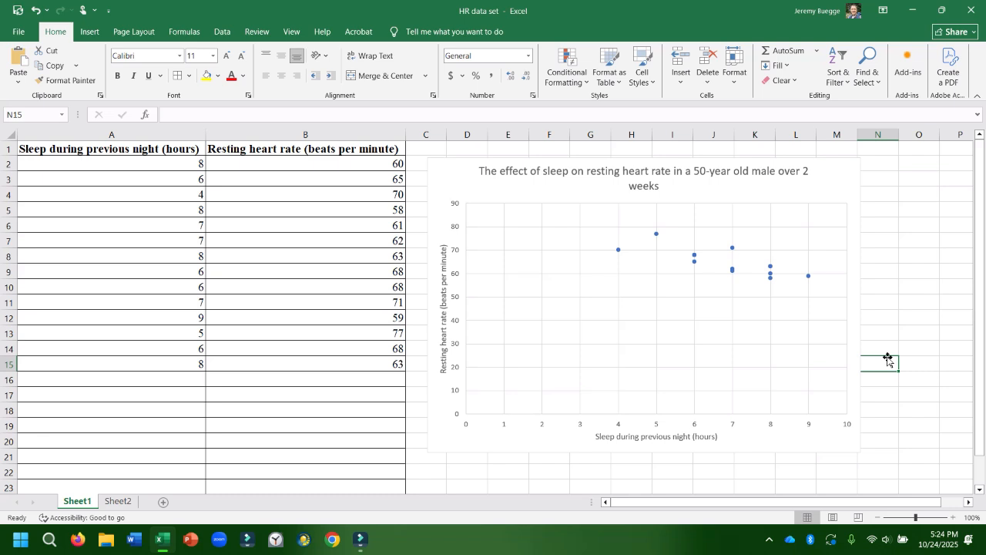
pyautogui.press('super+shift+s')
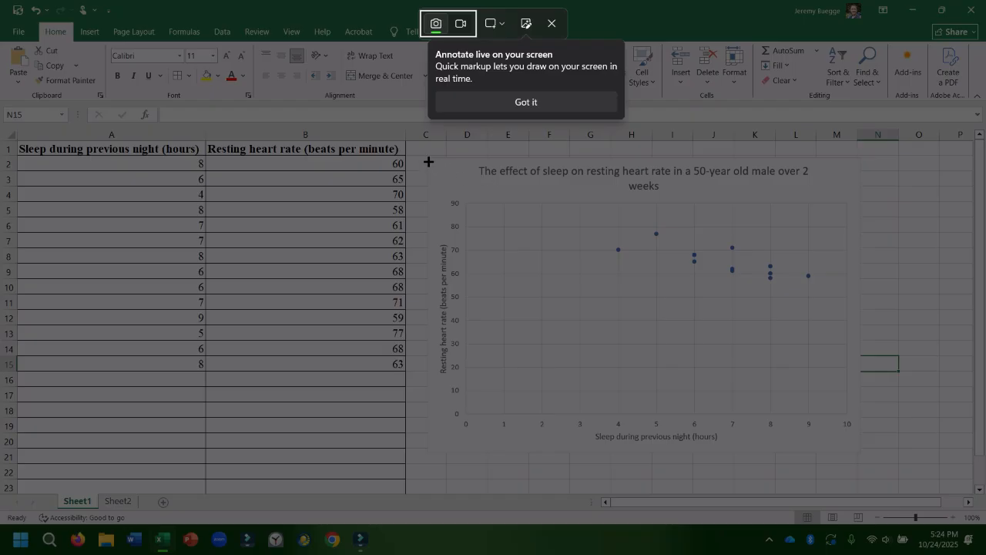
pyautogui.moveTo(429, 161); pyautogui.dragTo(858, 452)
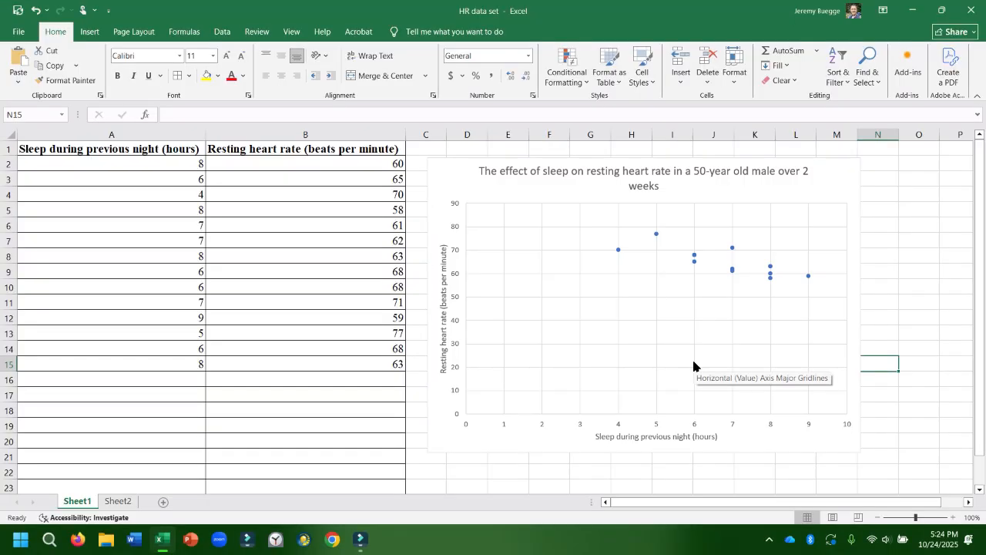
# Add a trendline to the resting heart rate data series in the scatter chart.
pyautogui.click(740, 272)
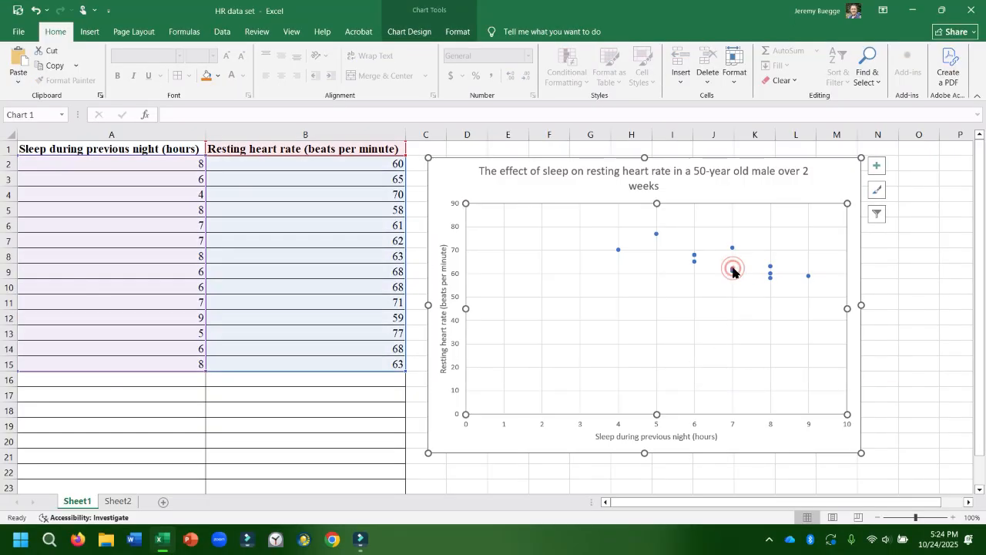
pyautogui.click(733, 271)
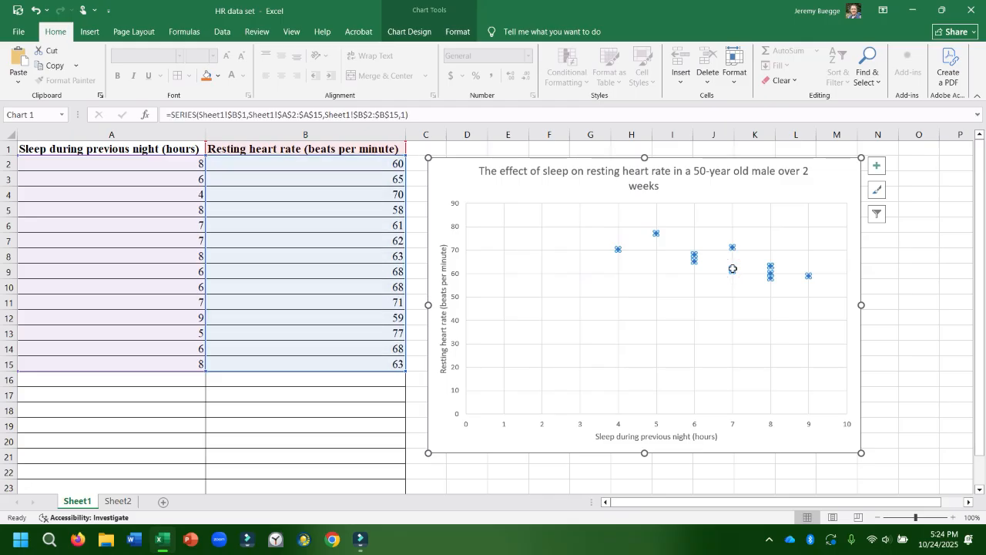
pyautogui.click(878, 168)
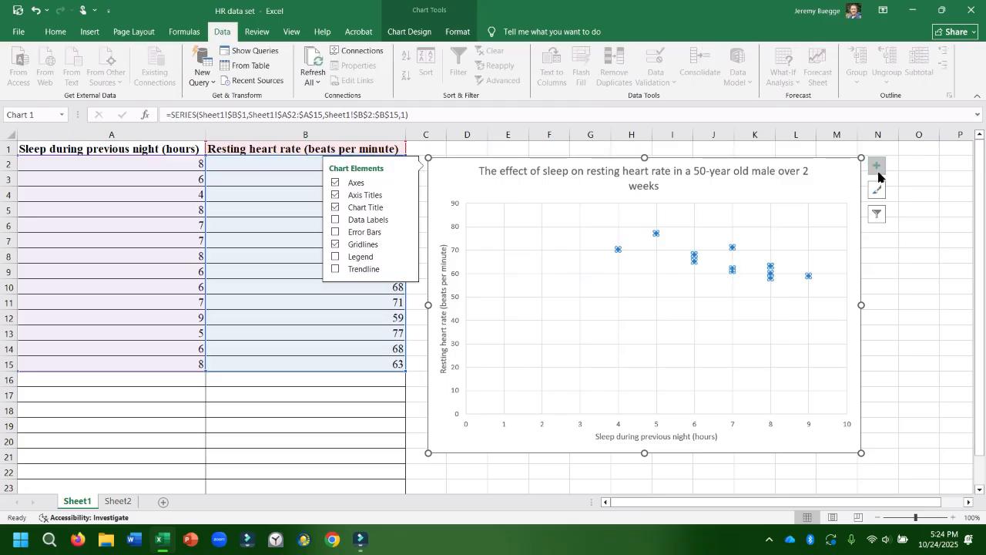
pyautogui.click(334, 269)
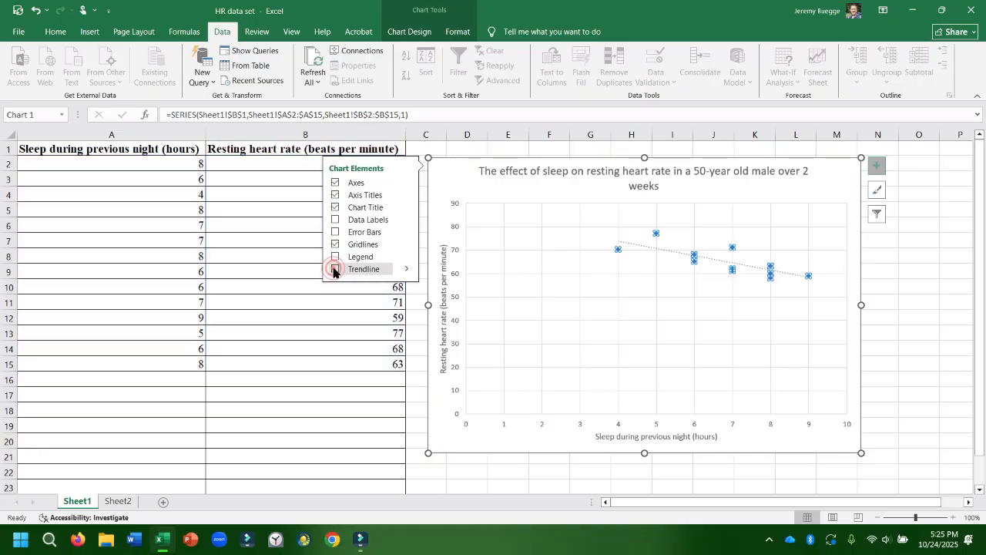
pyautogui.click(910, 363)
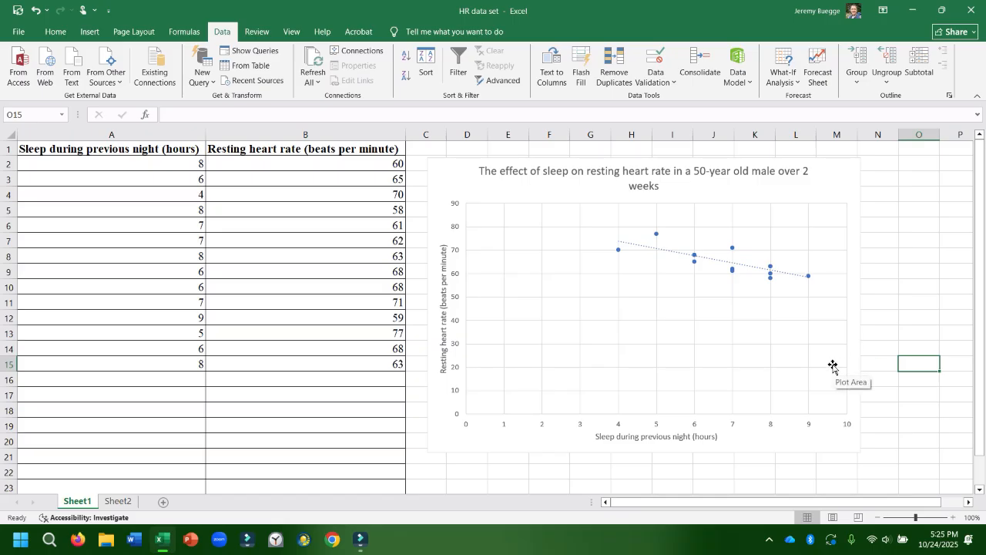
# Set the minimum bound of the scatter chart's vertical axis to 50.
pyautogui.click(457, 324)
pyautogui.doubleClick(458, 324)
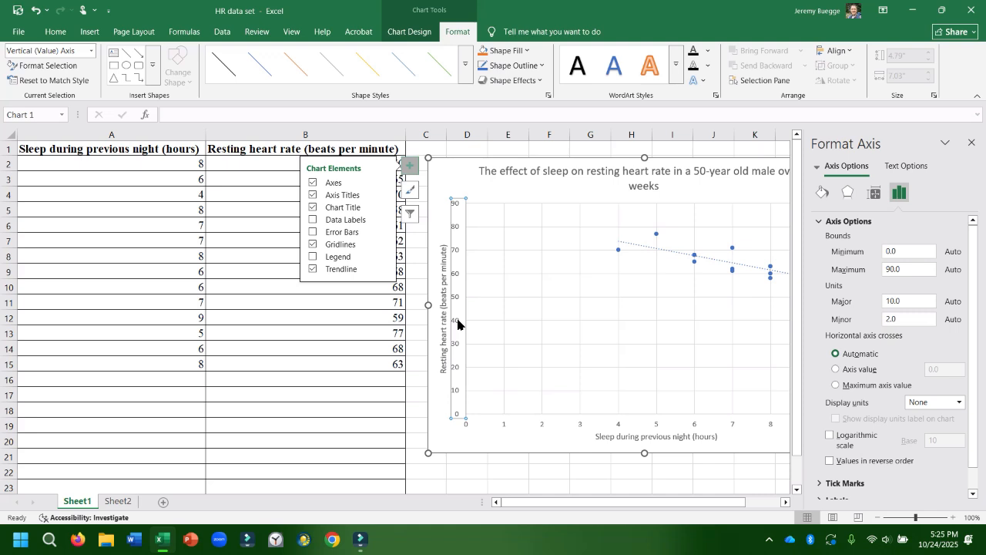
pyautogui.click(894, 254)
pyautogui.moveTo(894, 255); pyautogui.dragTo(884, 257)
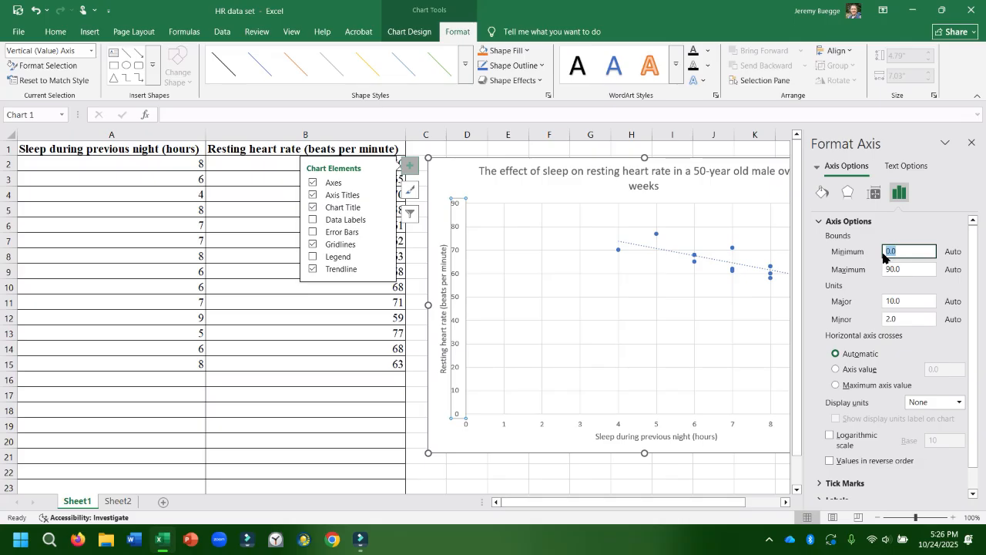
pyautogui.write('50')
pyautogui.press('Return')
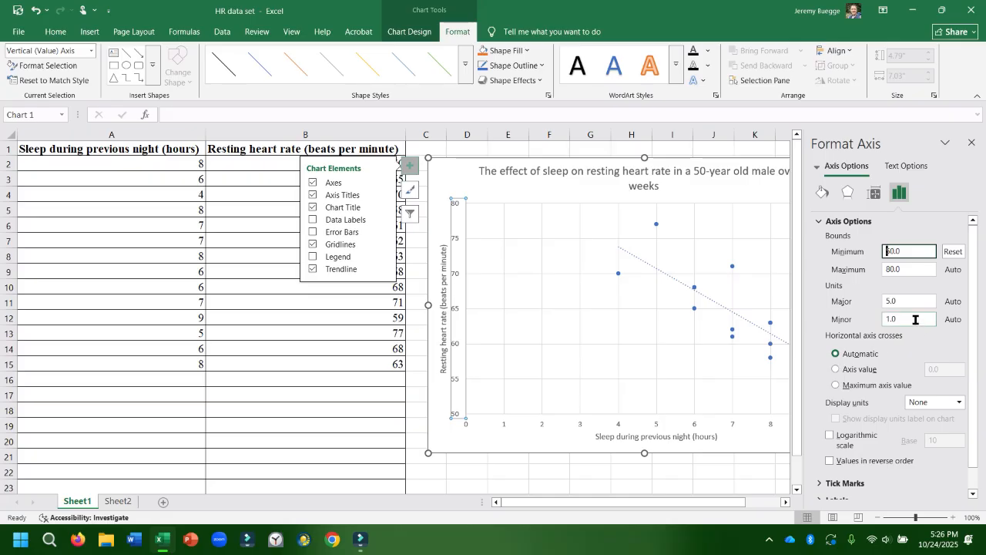
# Set the minimum bound of the scatter chart's horizontal axis to 3 and close the formatting pane.
pyautogui.scroll(-1, 916, 321)
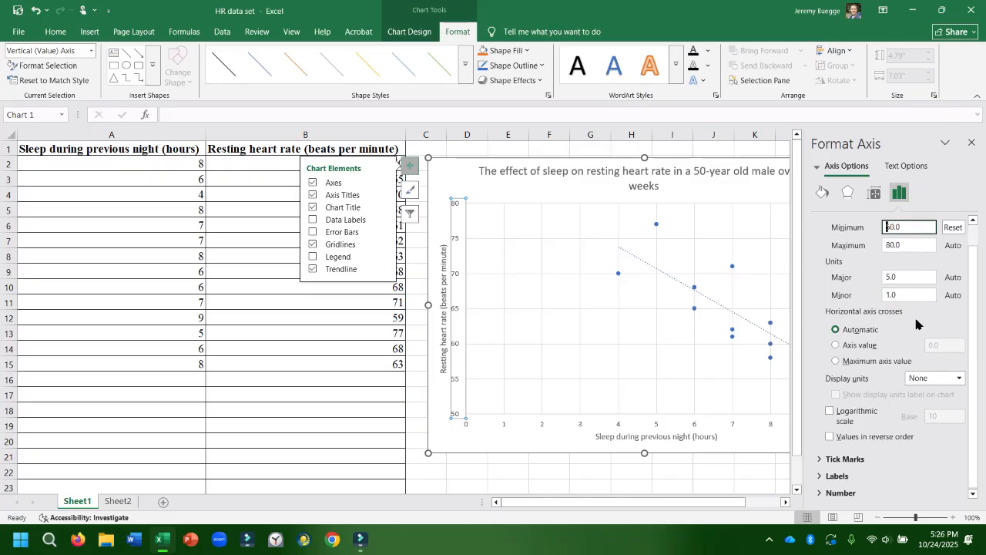
pyautogui.click(697, 427)
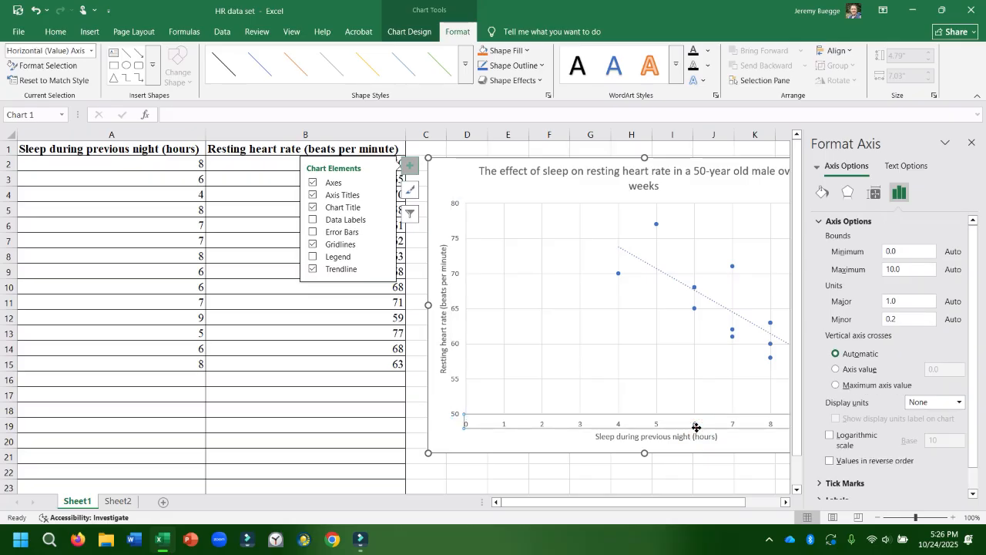
pyautogui.click(897, 250)
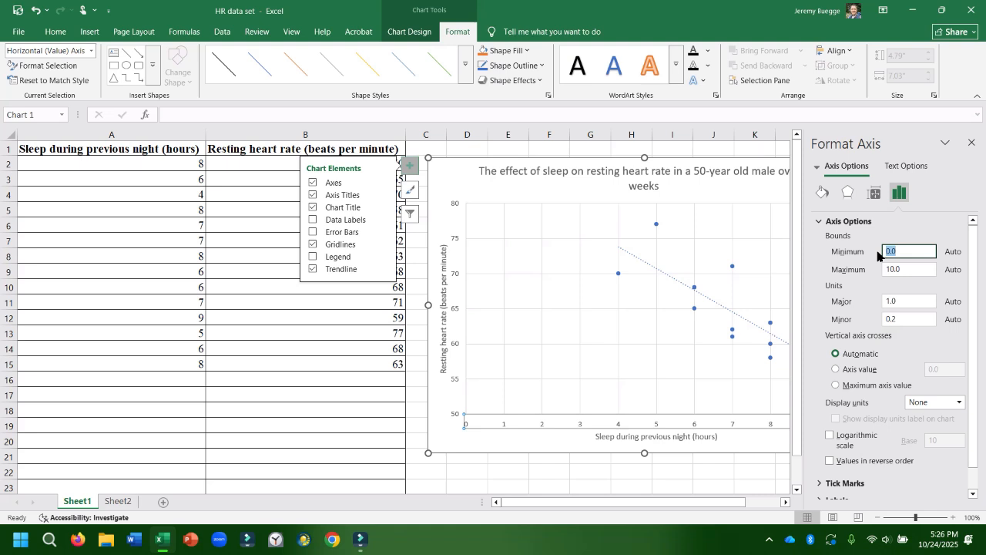
pyautogui.write('3')
pyautogui.press('Return')
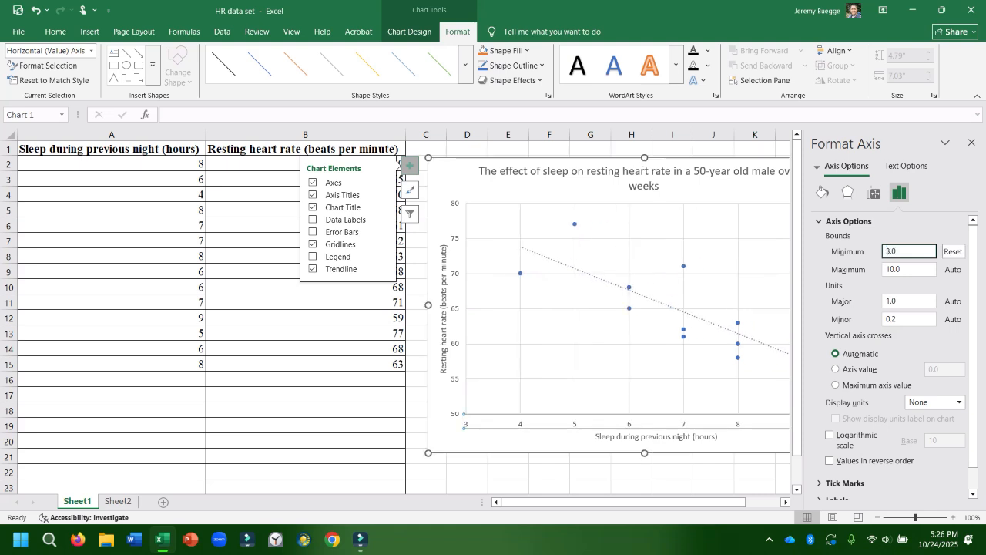
pyautogui.click(970, 144)
pyautogui.click(930, 336)
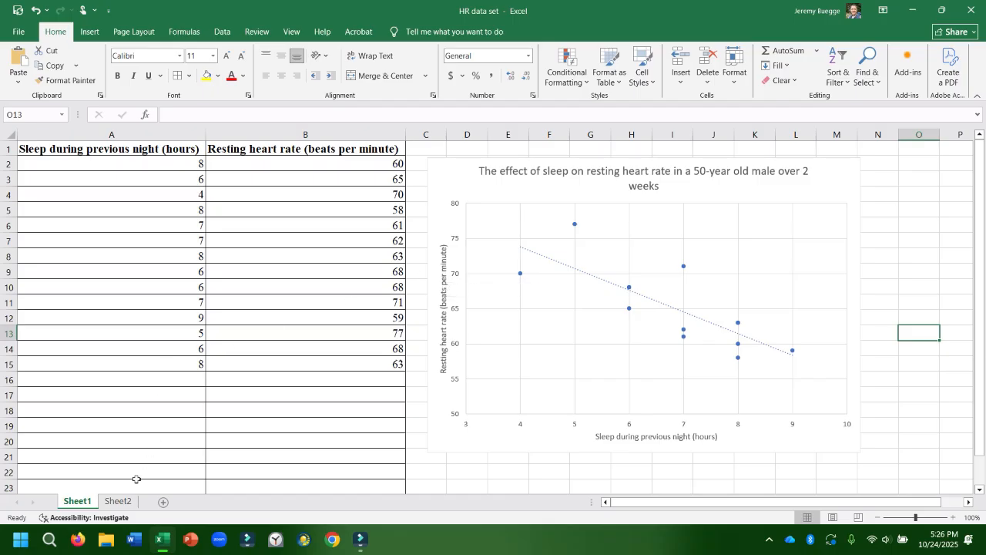
# On Sheet2, change the header in cell B1 to "Average resting heart rate (beats per minute)".
pyautogui.click(120, 501)
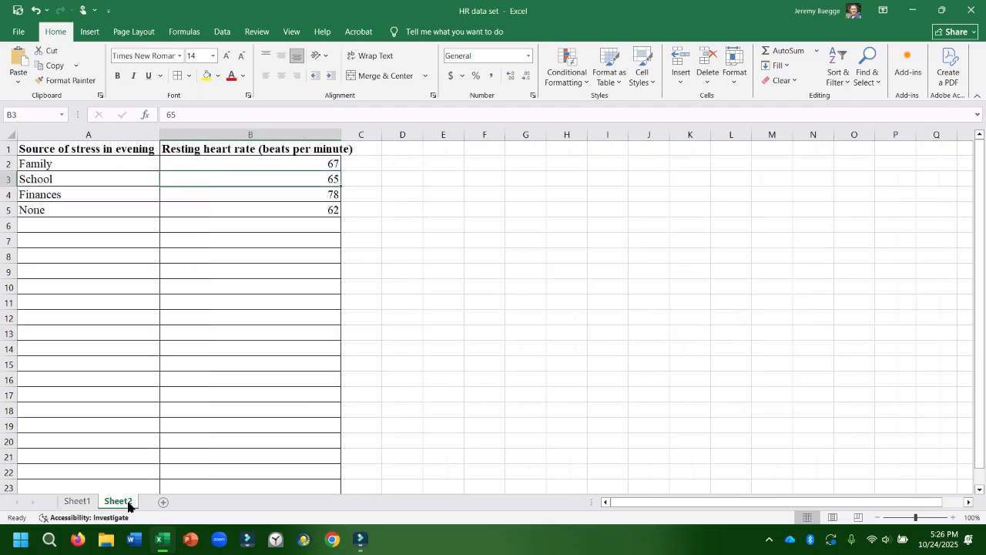
pyautogui.click(231, 306)
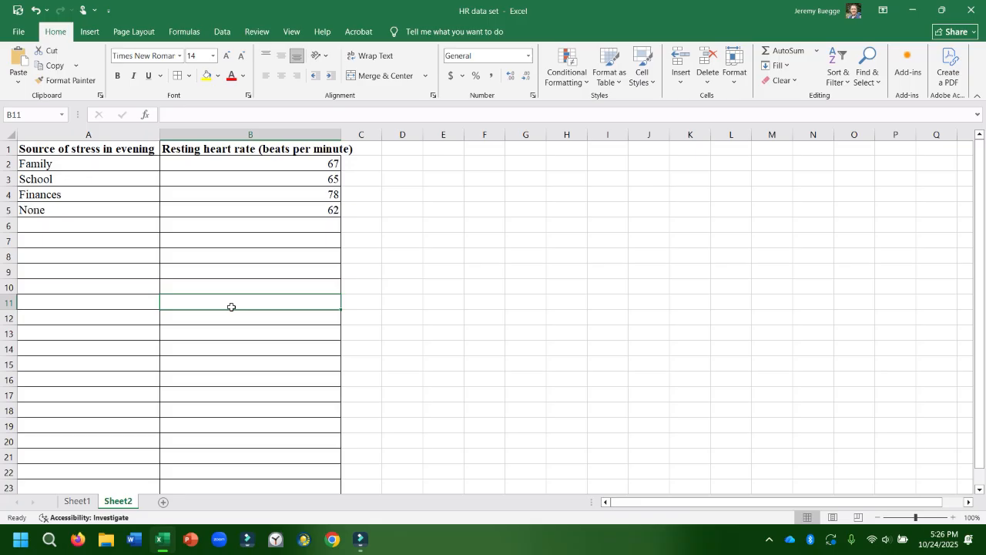
pyautogui.click(5, 147)
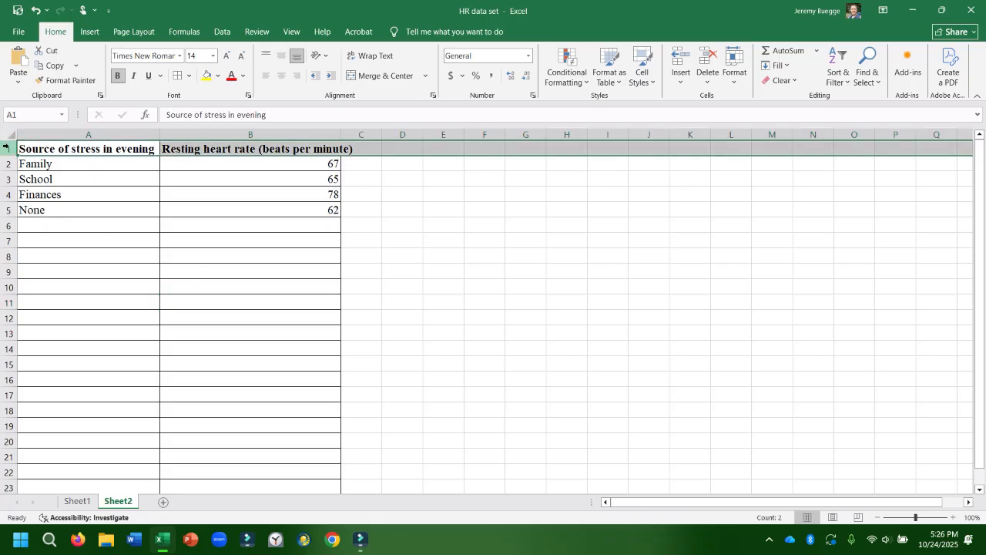
pyautogui.click(166, 148)
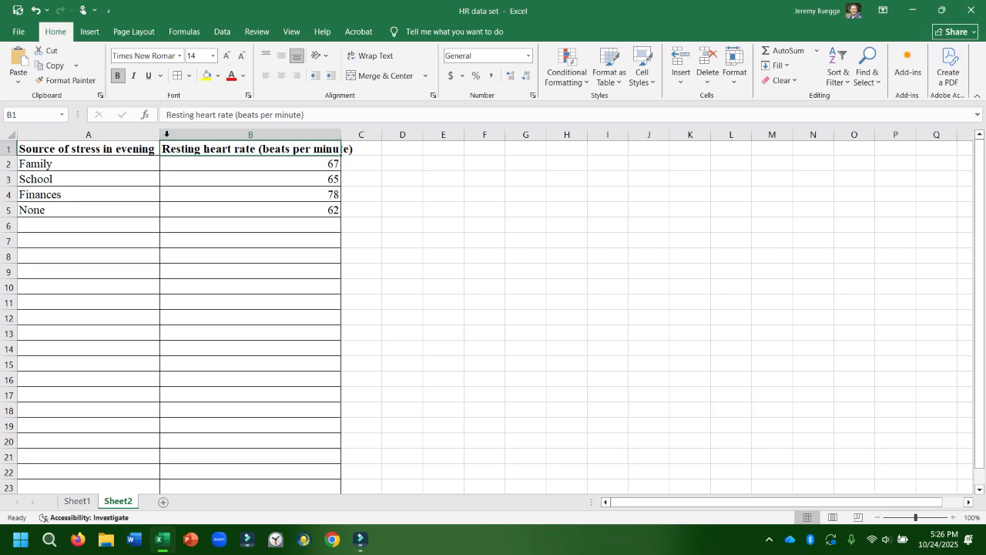
pyautogui.doubleClick(166, 149)
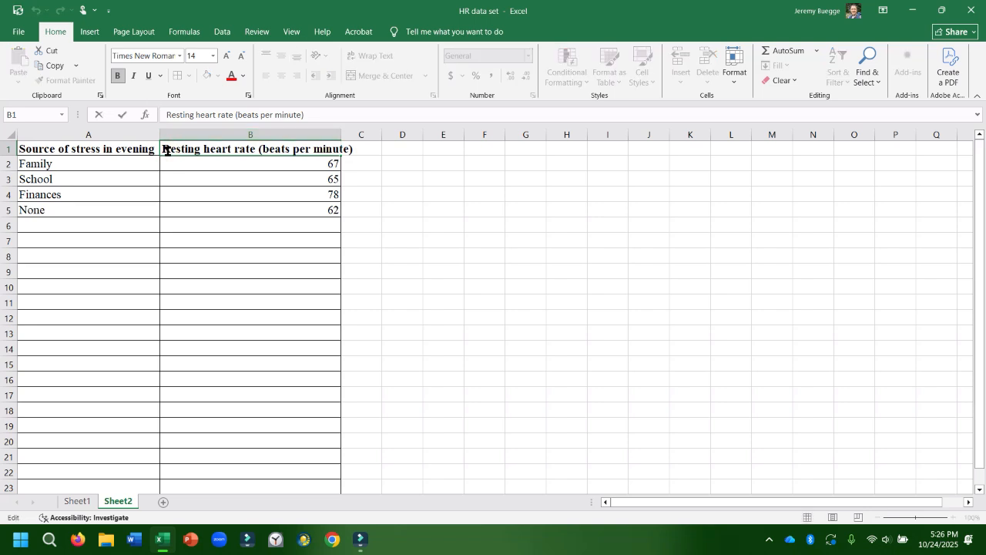
pyautogui.press('Delete')
pyautogui.write('Average r')
pyautogui.press('Return')
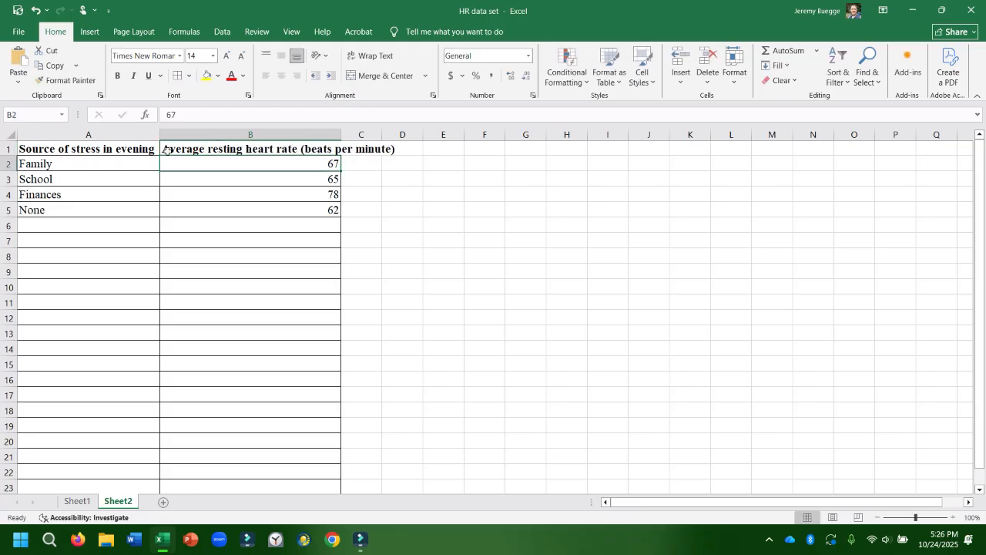
# Insert a 2-D clustered column chart from the stress source and heart rate data in A1:B5.
pyautogui.moveTo(141, 149); pyautogui.dragTo(251, 208)
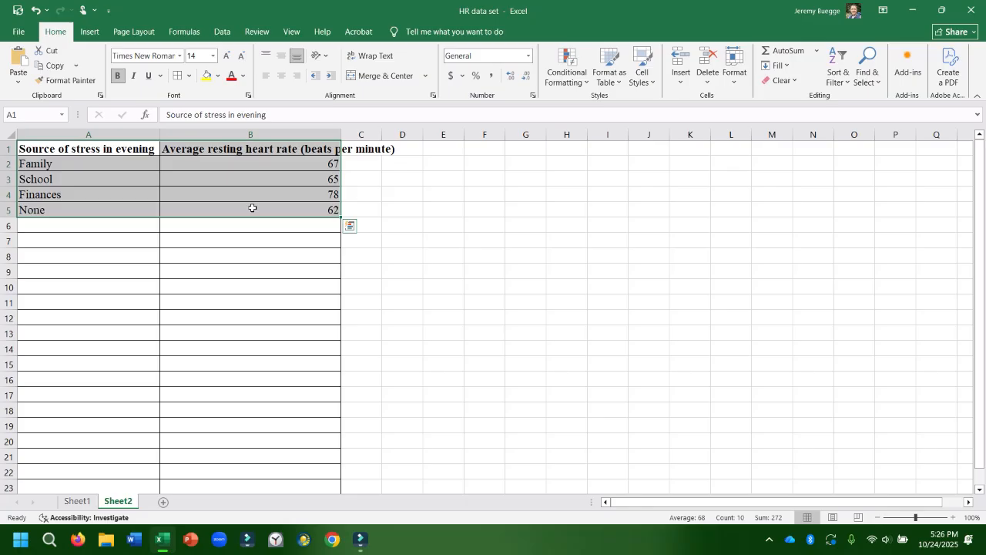
pyautogui.click(92, 33)
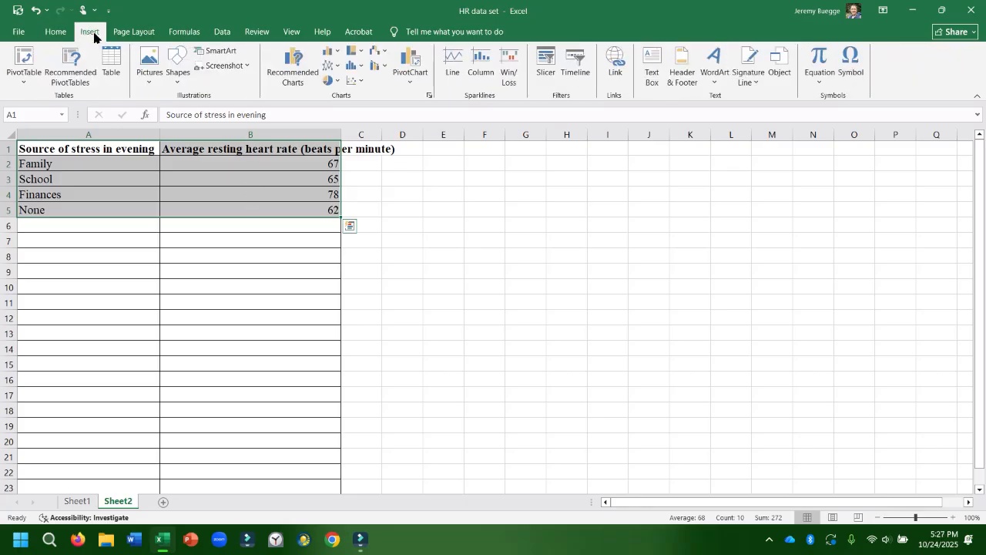
pyautogui.click(359, 68)
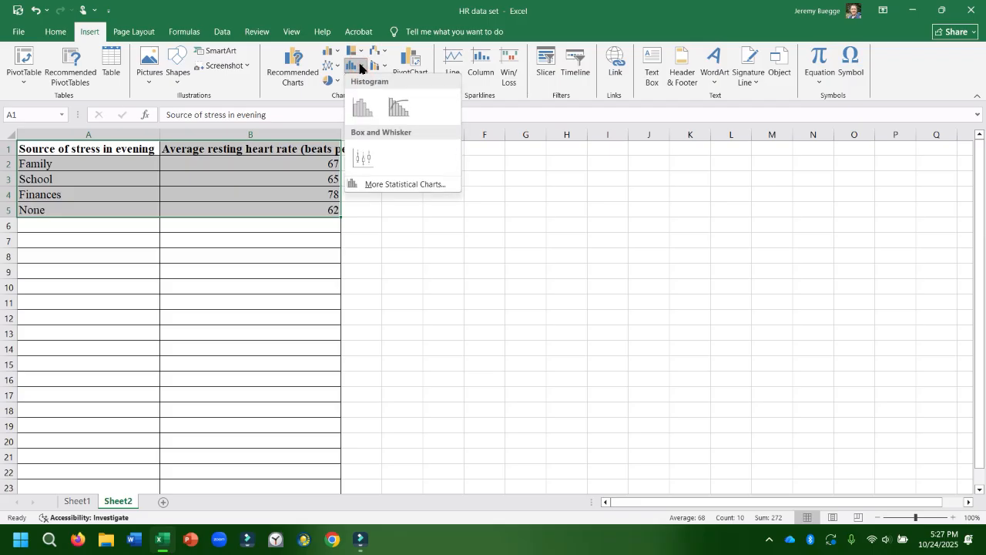
pyautogui.click(357, 66)
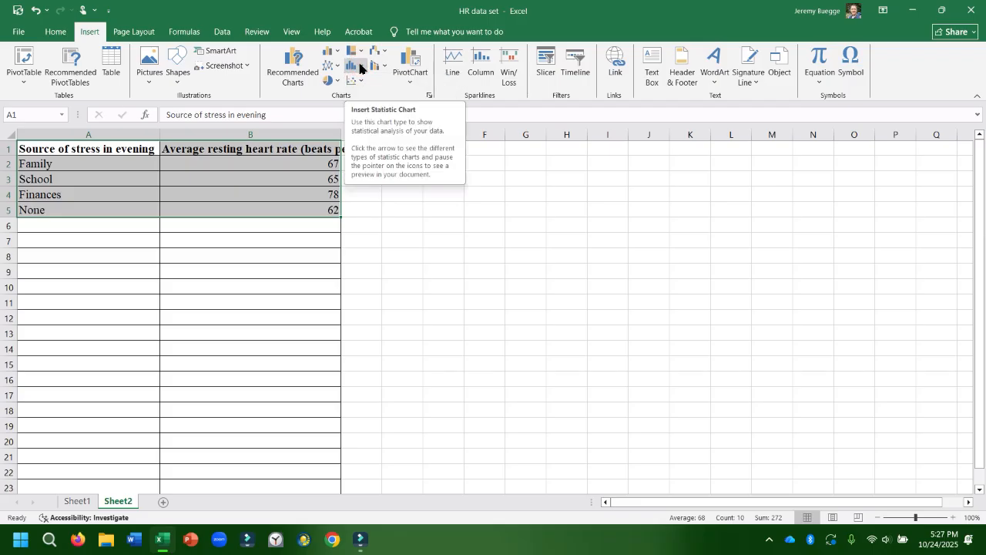
pyautogui.click(336, 54)
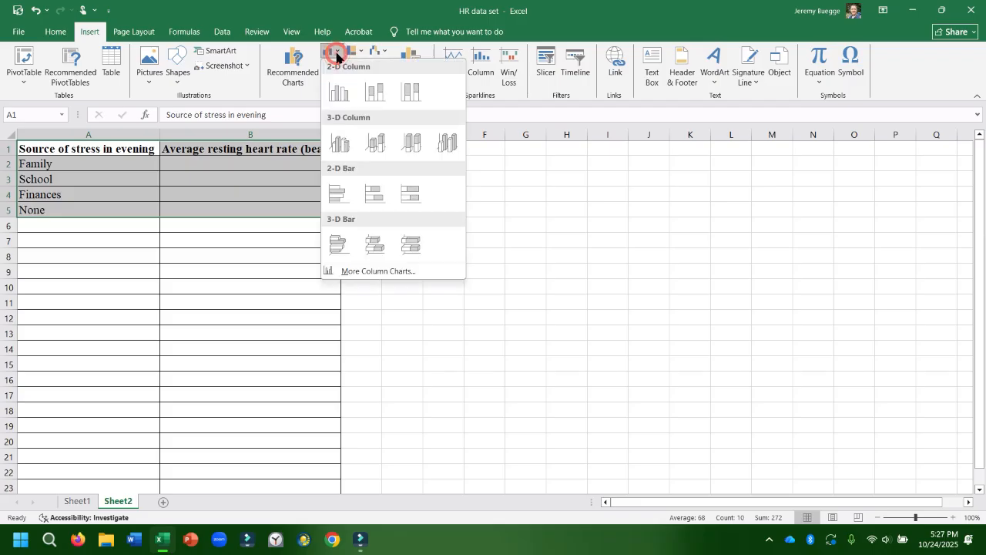
pyautogui.click(341, 93)
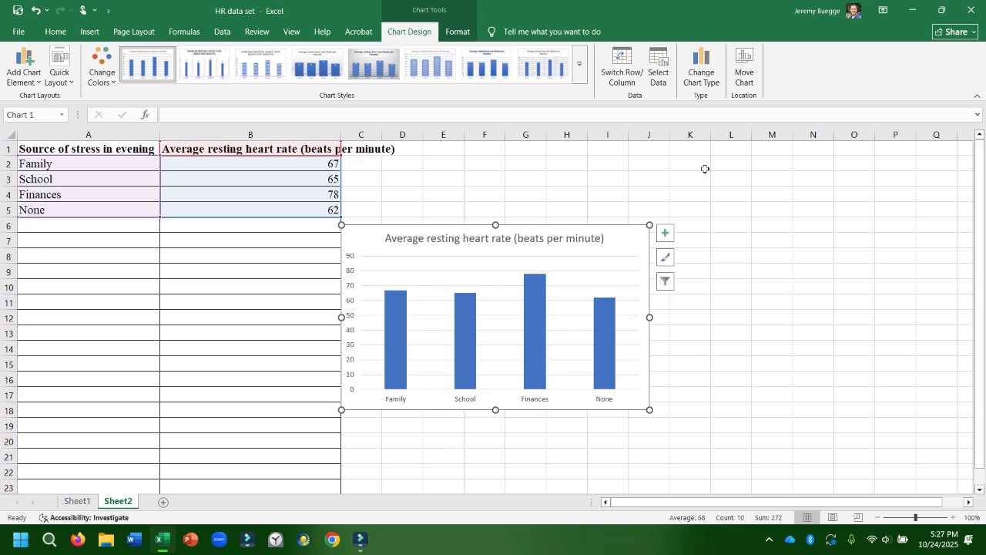
# Add axis titles to the column chart and deselect the chart.
pyautogui.click(666, 234)
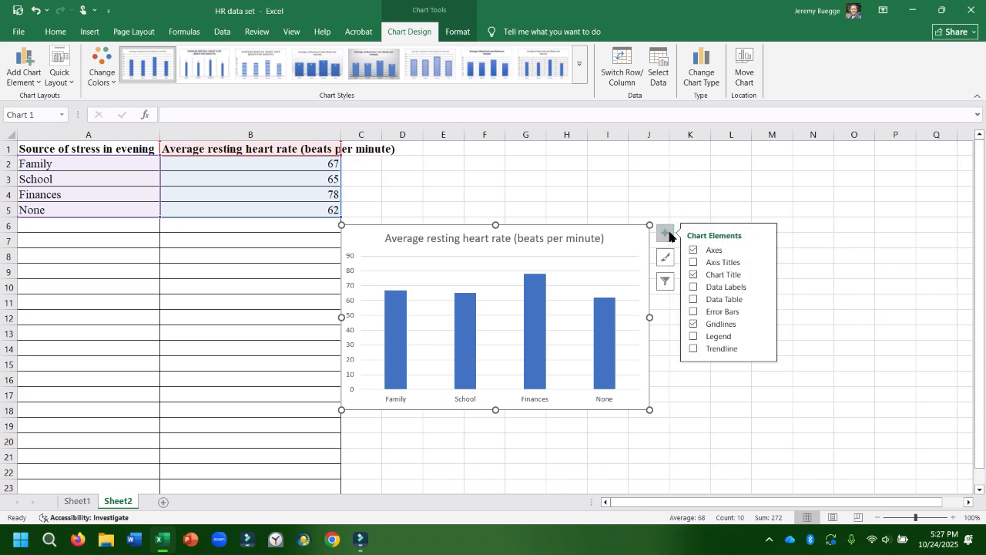
pyautogui.click(694, 264)
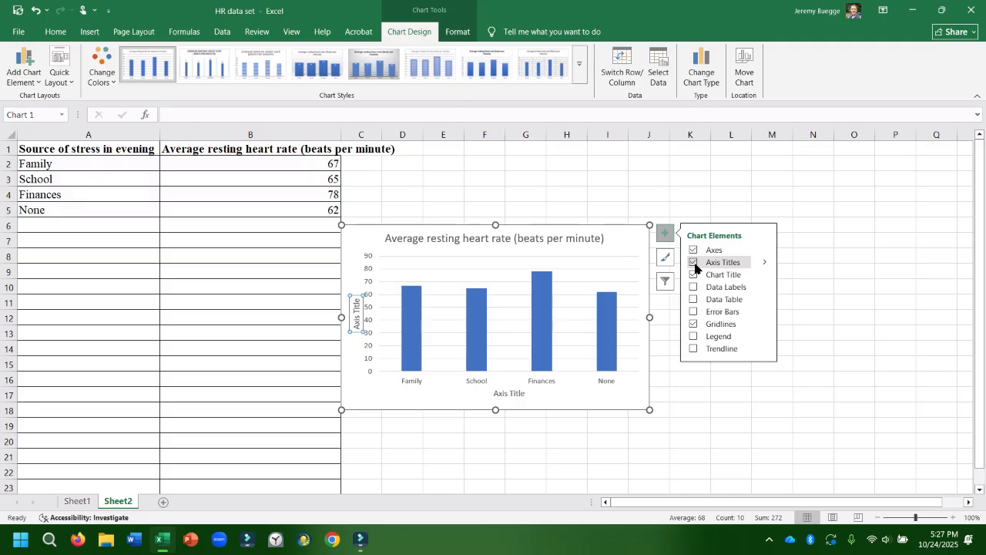
pyautogui.click(667, 192)
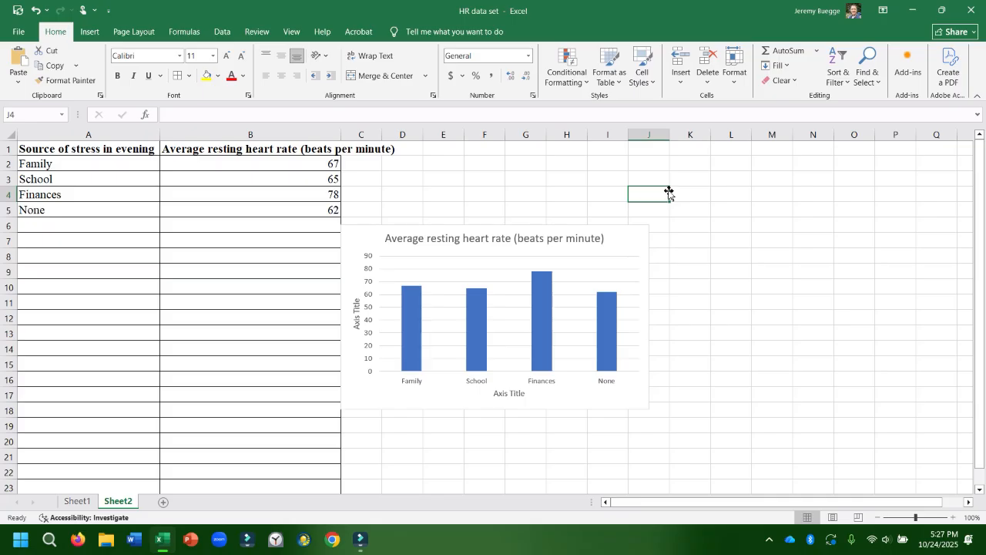
# Set the minimum bound of the column chart's vertical axis to 50.
pyautogui.doubleClick(365, 327)
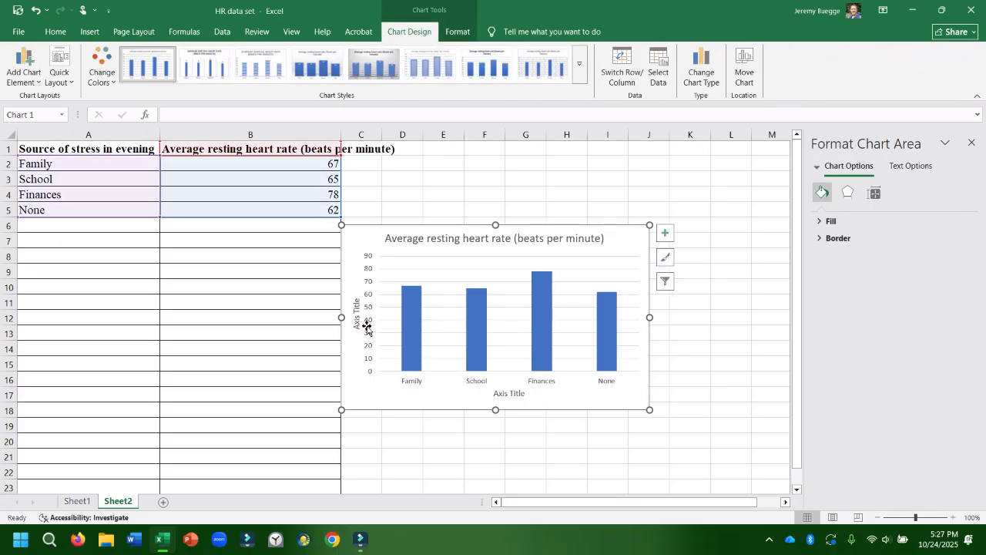
pyautogui.click(367, 322)
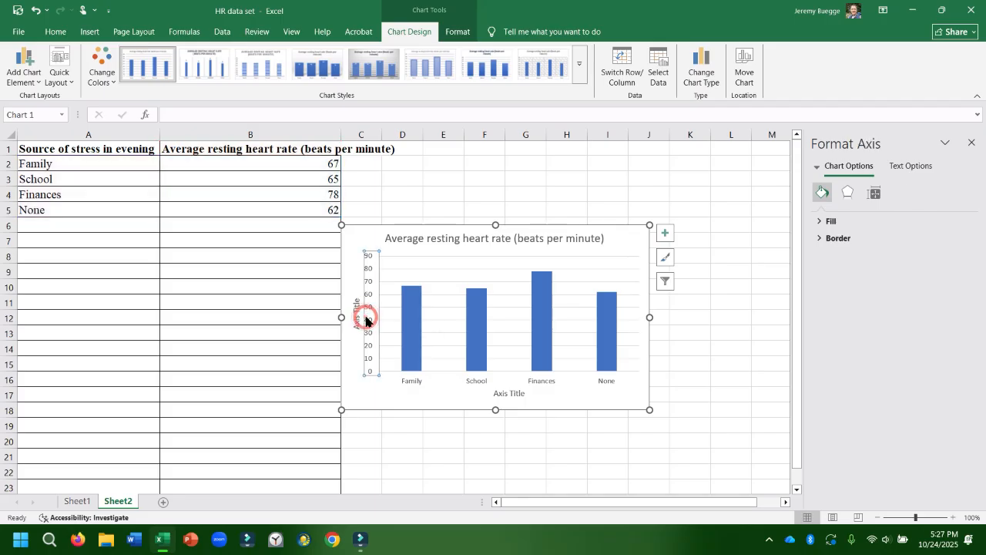
pyautogui.click(366, 320)
pyautogui.click(368, 312)
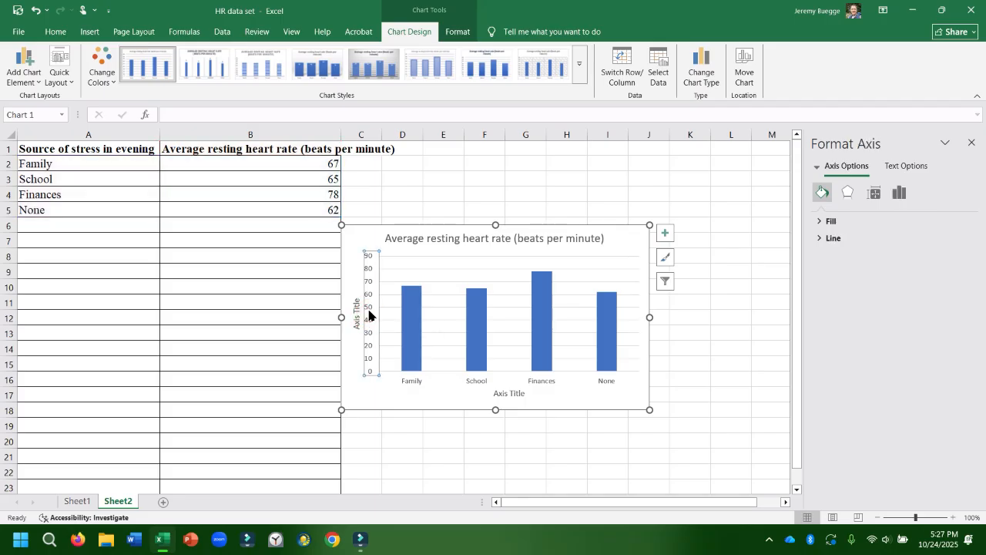
pyautogui.click(901, 194)
pyautogui.click(860, 222)
pyautogui.moveTo(909, 252); pyautogui.dragTo(883, 256)
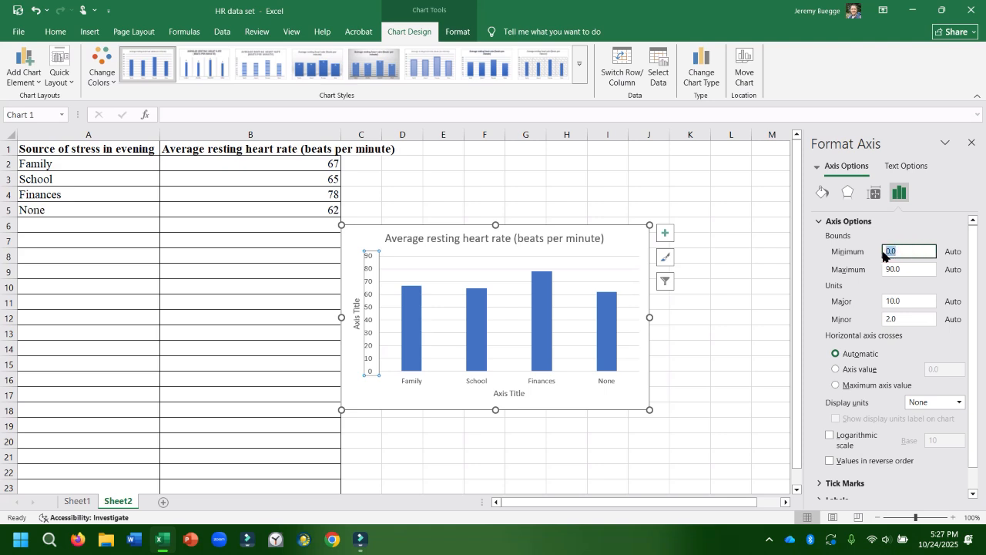
pyautogui.write('50')
pyautogui.press('Return')
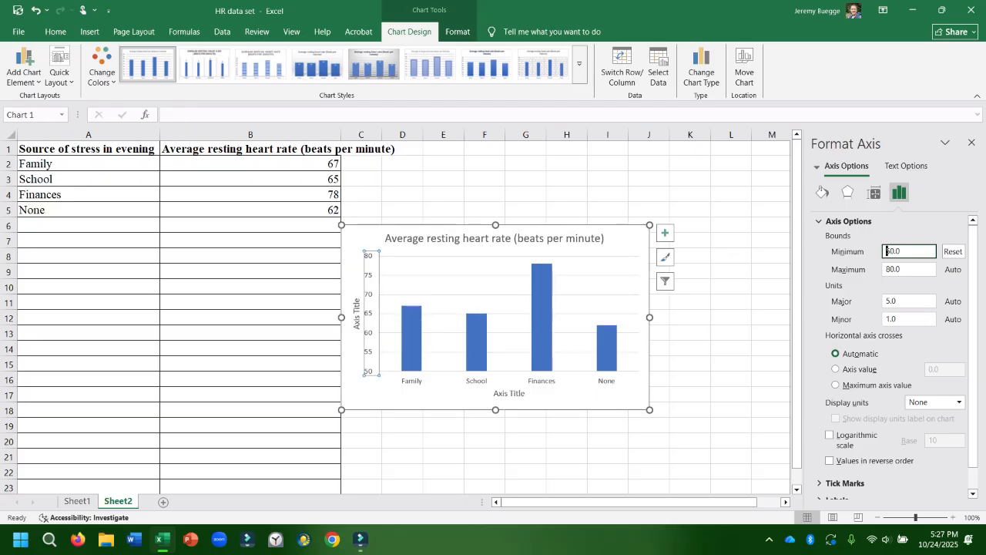